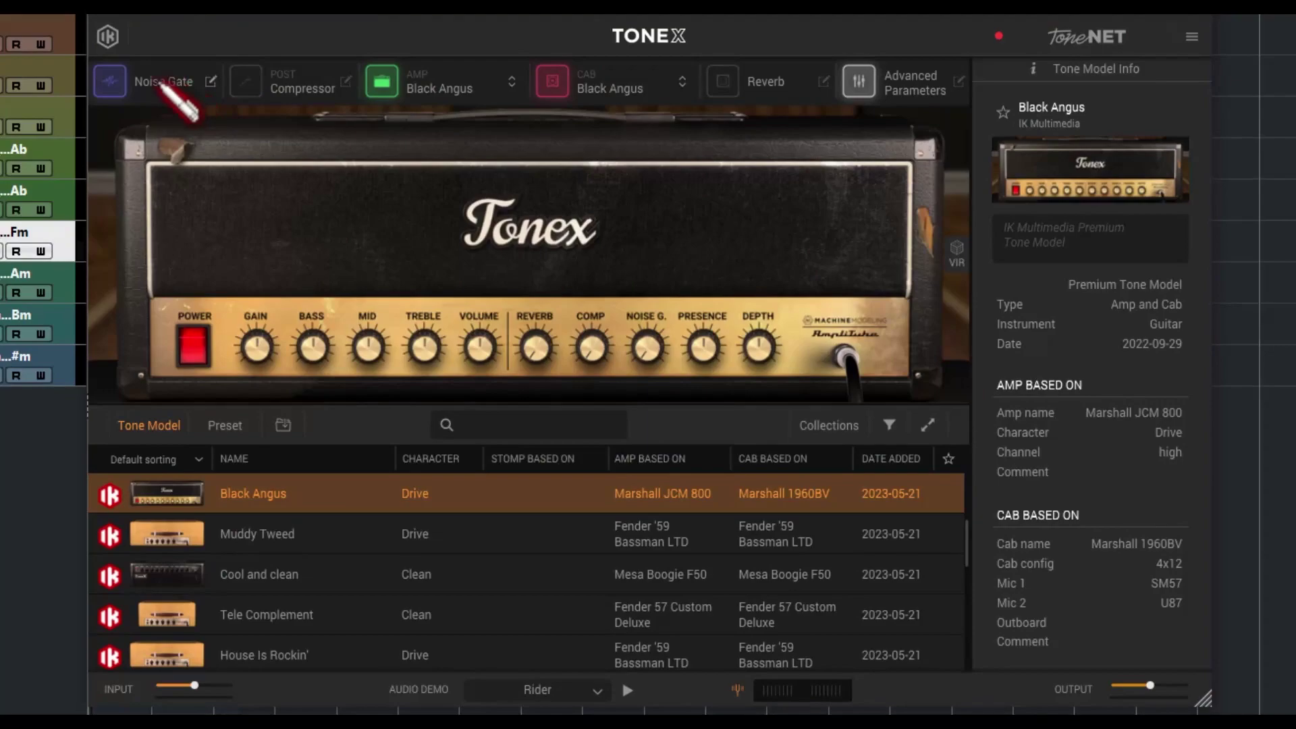
Show the Noise Gate settings, toggle its power off and back on, and try its Threshold knob
{"action": "left_click", "coordinate": [108, 83]}
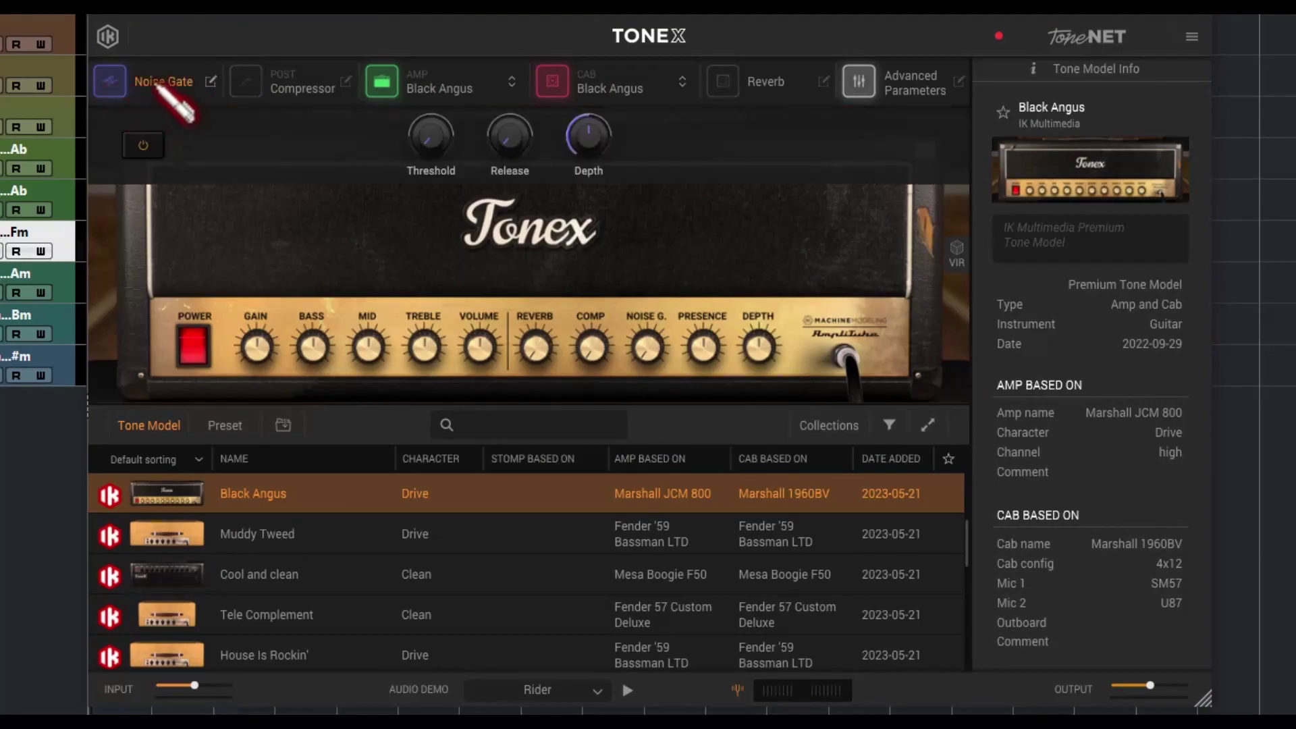
{"action": "left_click", "coordinate": [141, 151]}
{"action": "left_click", "coordinate": [141, 149]}
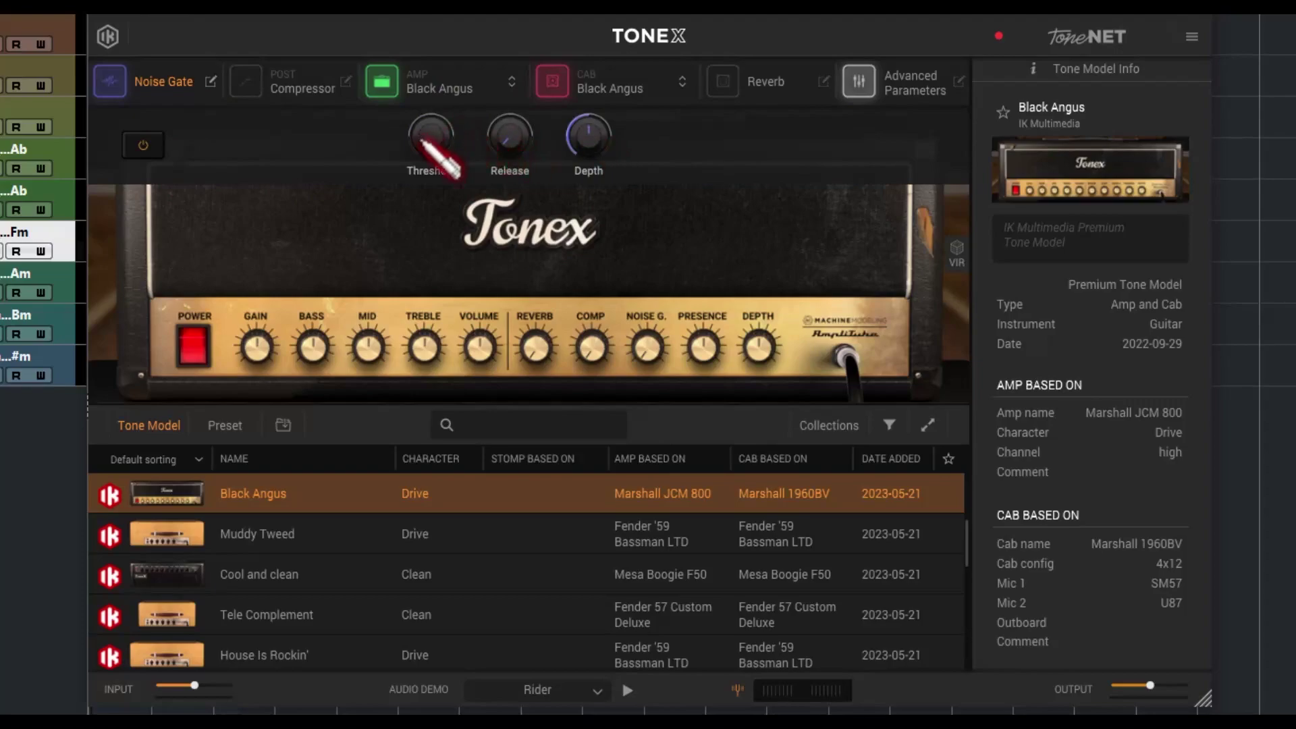
{"action": "left_click_drag", "start_coordinate": [424, 142], "coordinate": [444, 207]}
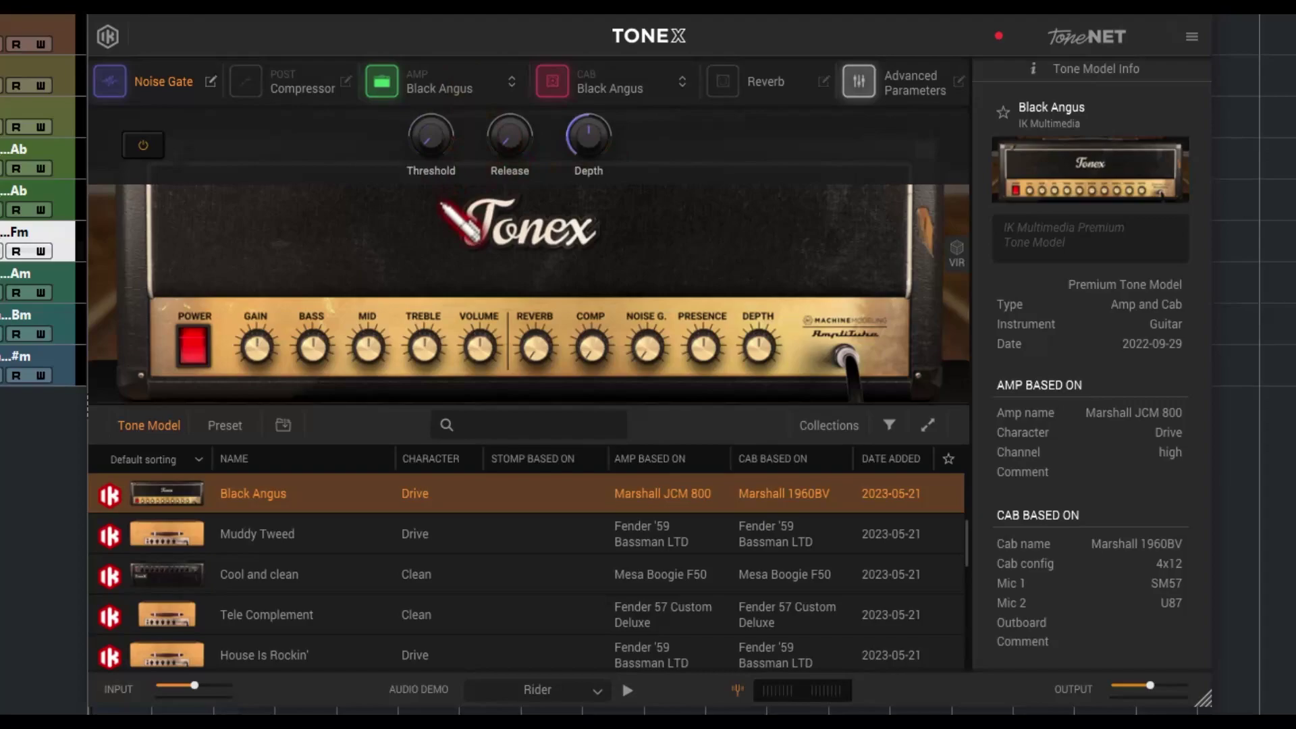
Enable the Compressor in its Post position and set its Threshold to 0.0 and its Attack to 1
{"action": "left_click", "coordinate": [235, 96]}
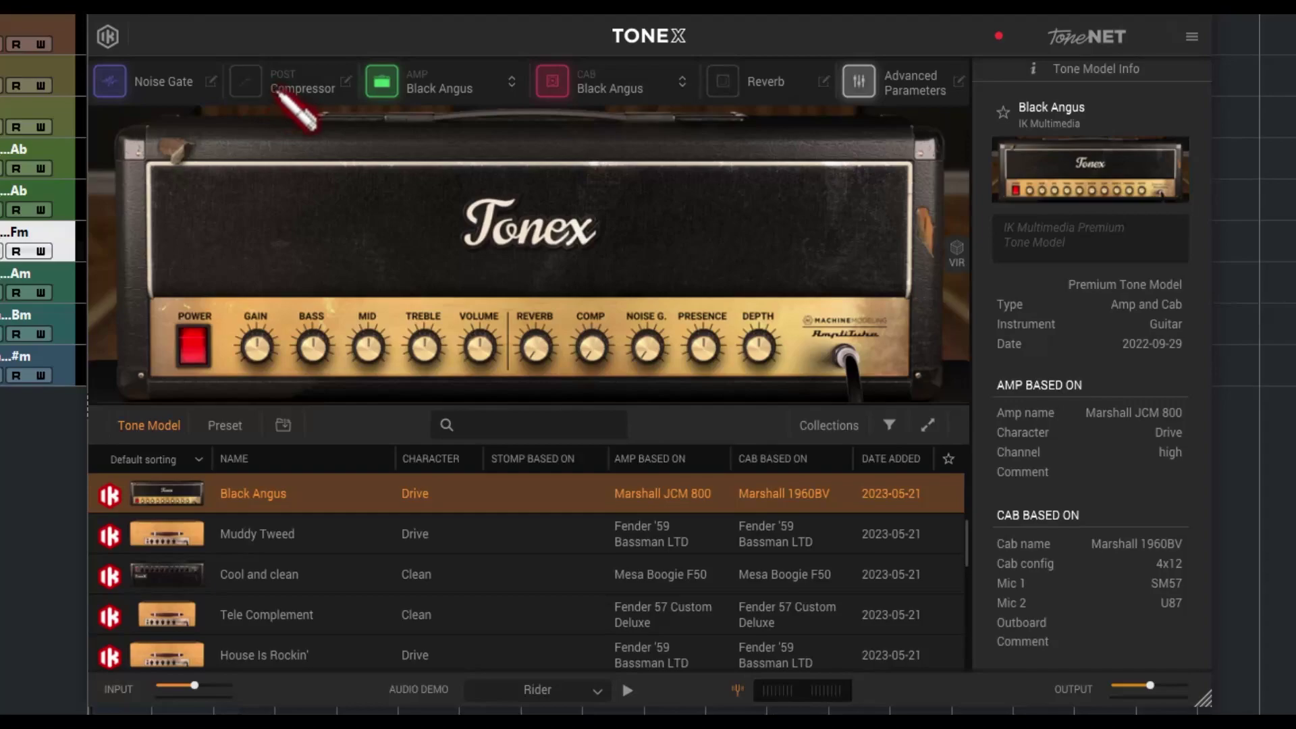
{"action": "left_click", "coordinate": [297, 88]}
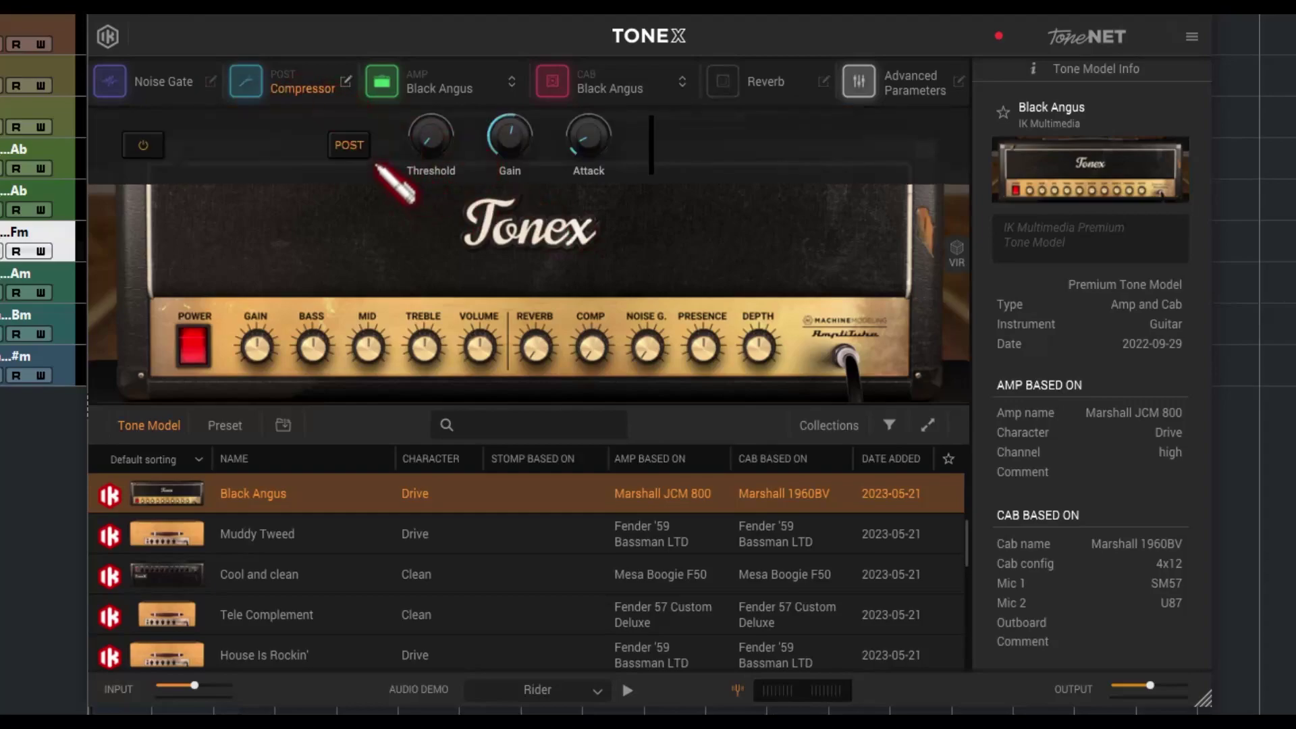
{"action": "left_click", "coordinate": [348, 147]}
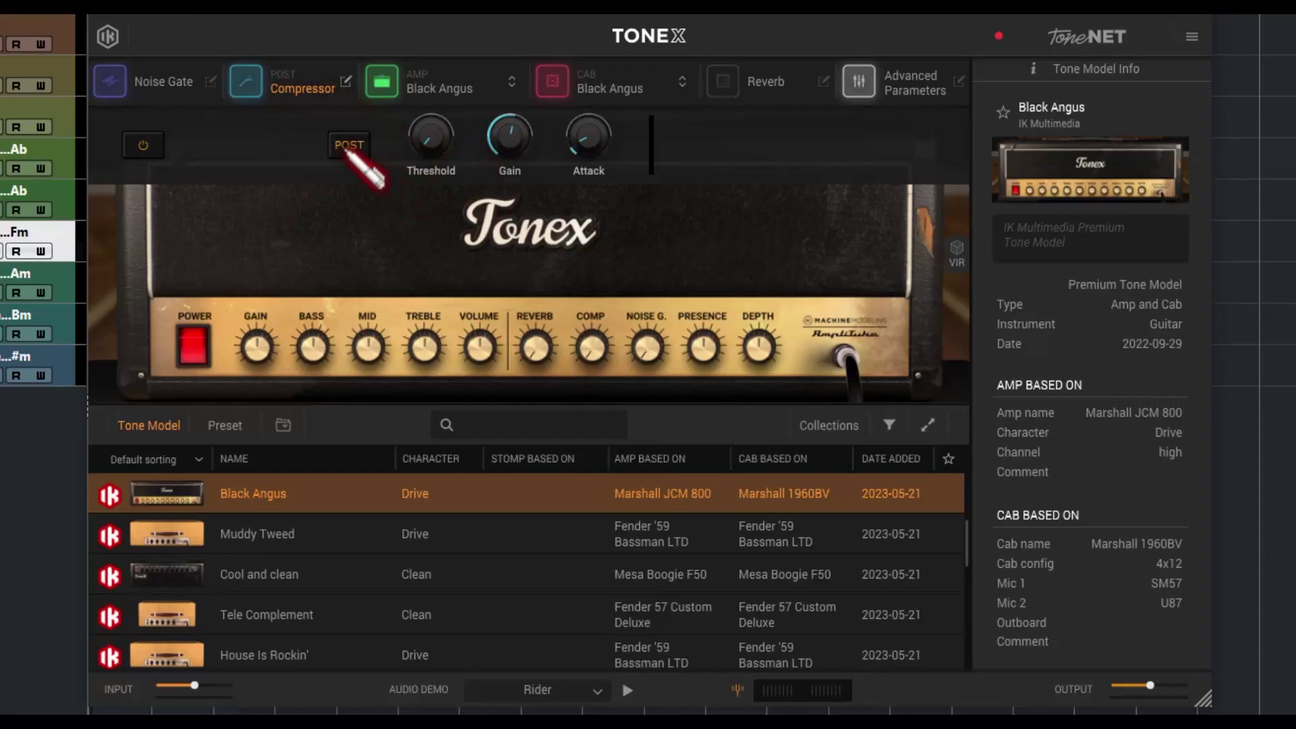
{"action": "left_click_drag", "start_coordinate": [432, 135], "coordinate": [437, 95]}
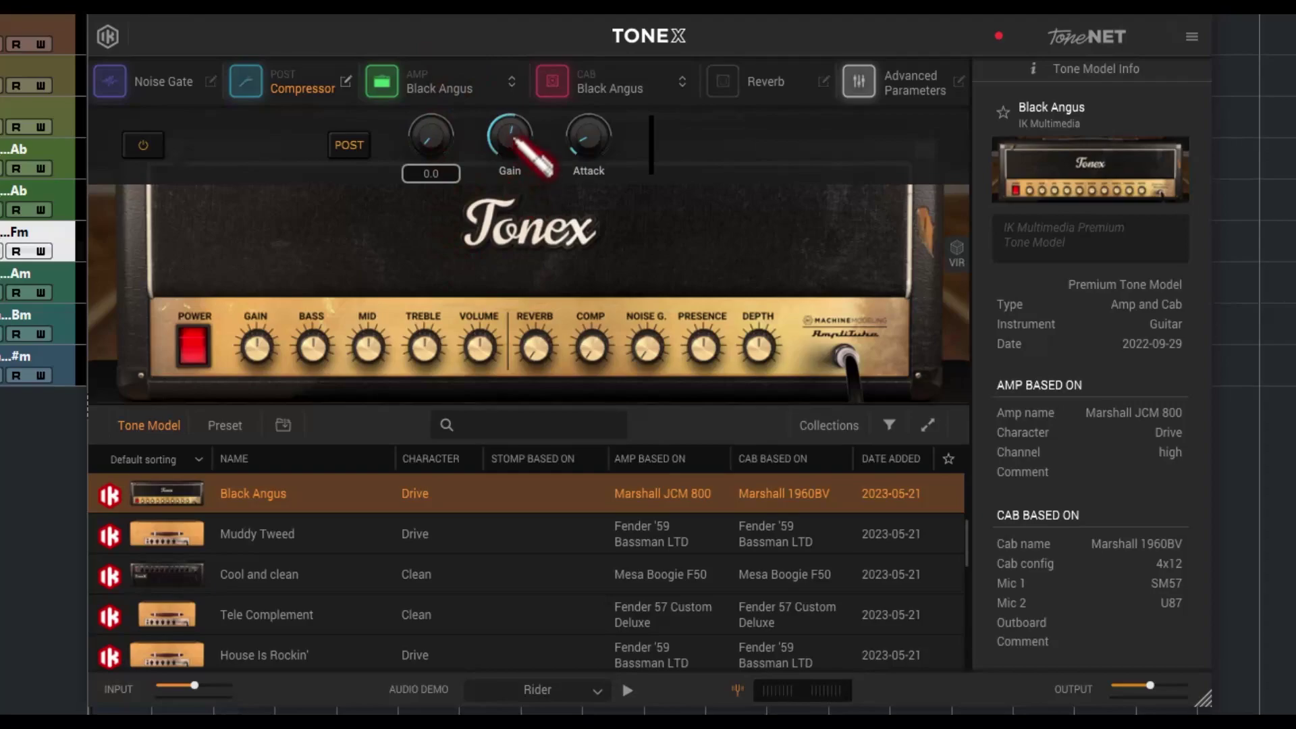
{"action": "left_click_drag", "start_coordinate": [589, 132], "coordinate": [600, 114]}
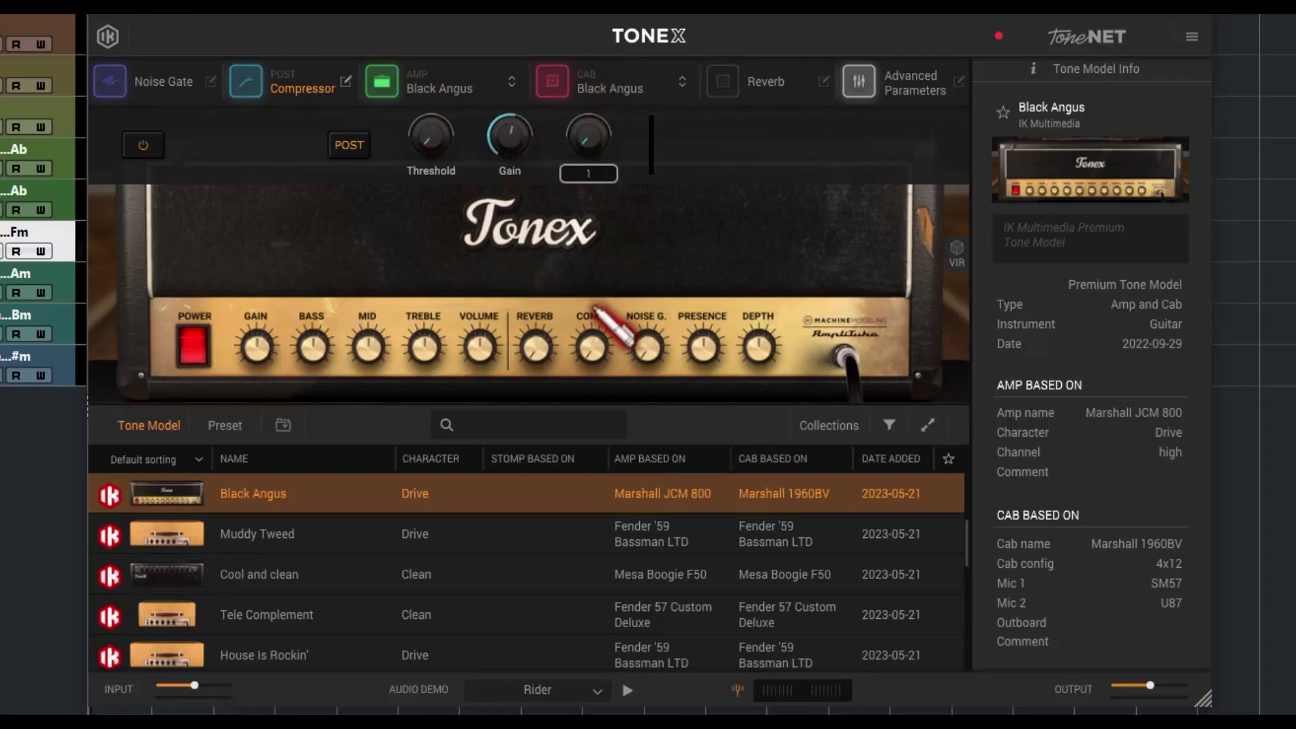
Limit the amp models to the Clean category and load Distant Belly Clinton, followed by Gallium Cleans
{"action": "left_click", "coordinate": [405, 89]}
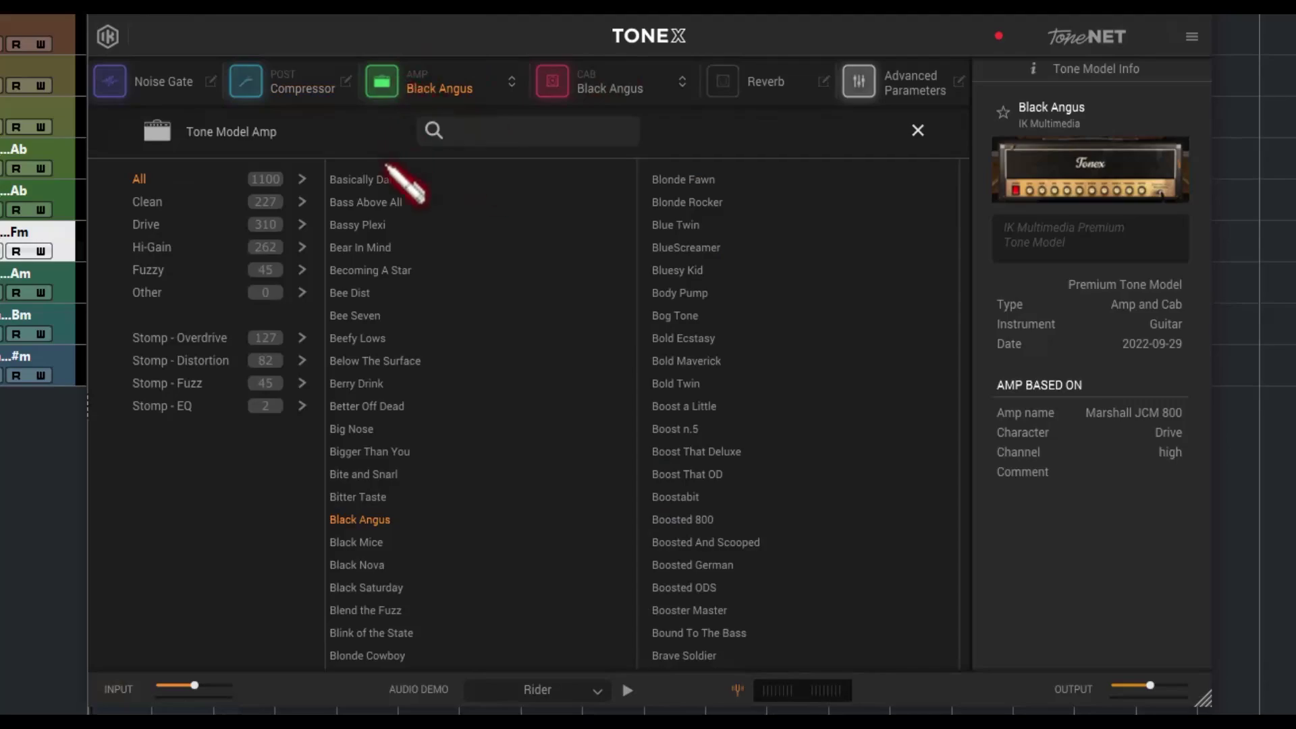
{"action": "left_click", "coordinate": [161, 207]}
{"action": "left_click", "coordinate": [383, 202]}
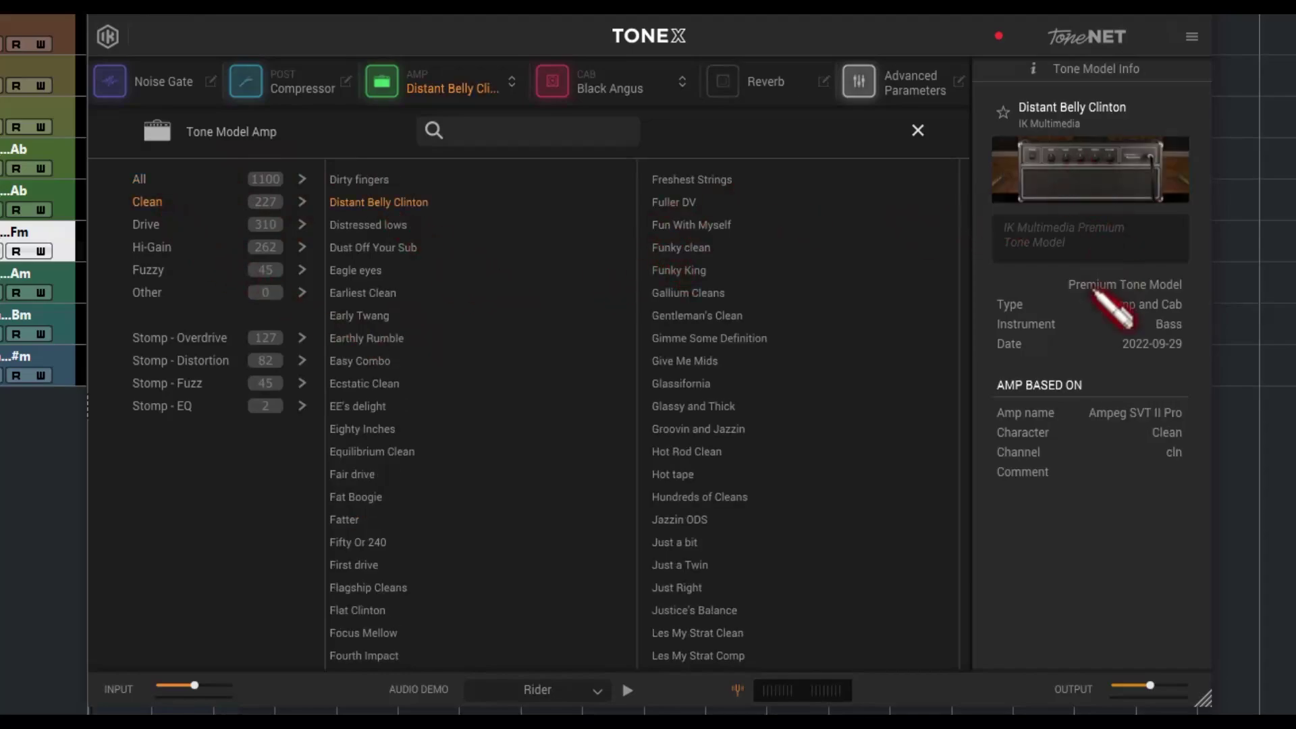
{"action": "left_click", "coordinate": [725, 293]}
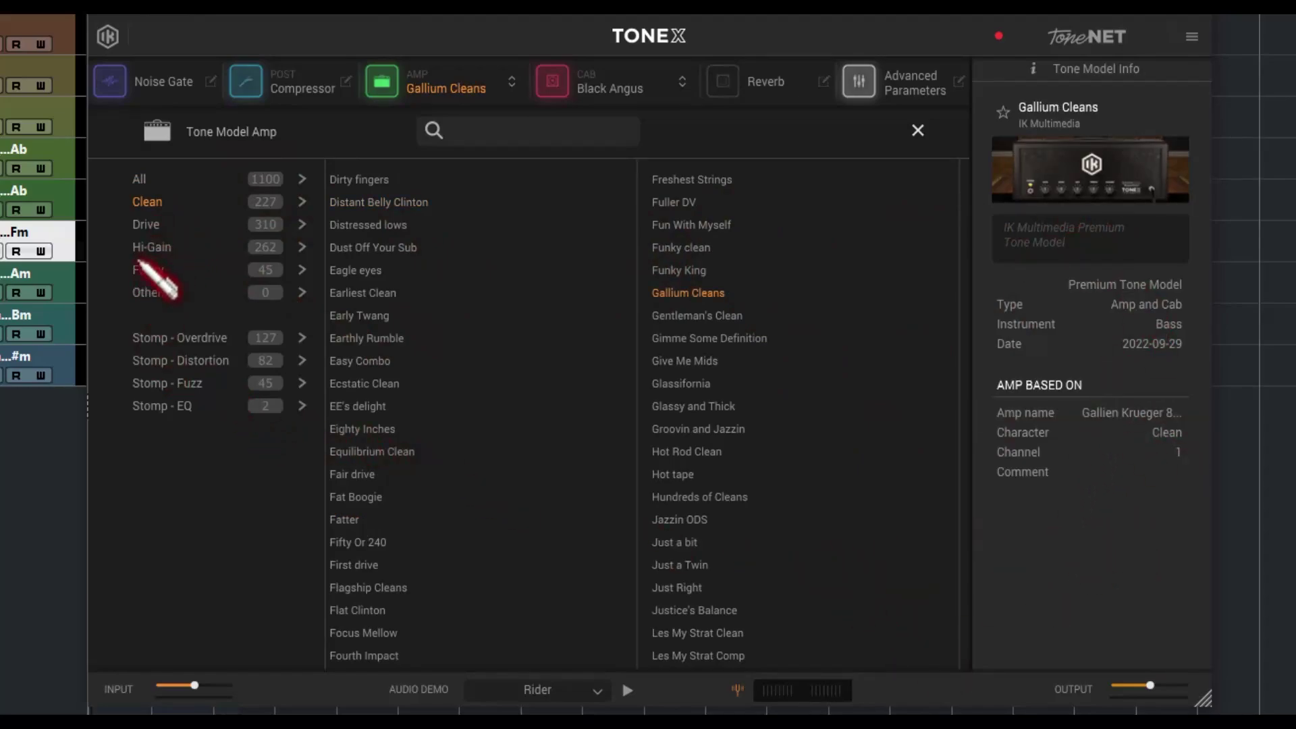
Add the Stomp - Distortion and Stomp - EQ categories to the amp list and load Les My Strat Comp
{"action": "left_click", "coordinate": [169, 352]}
{"action": "left_click", "coordinate": [170, 405]}
{"action": "left_click", "coordinate": [372, 315]}
{"action": "left_click", "coordinate": [698, 247]}
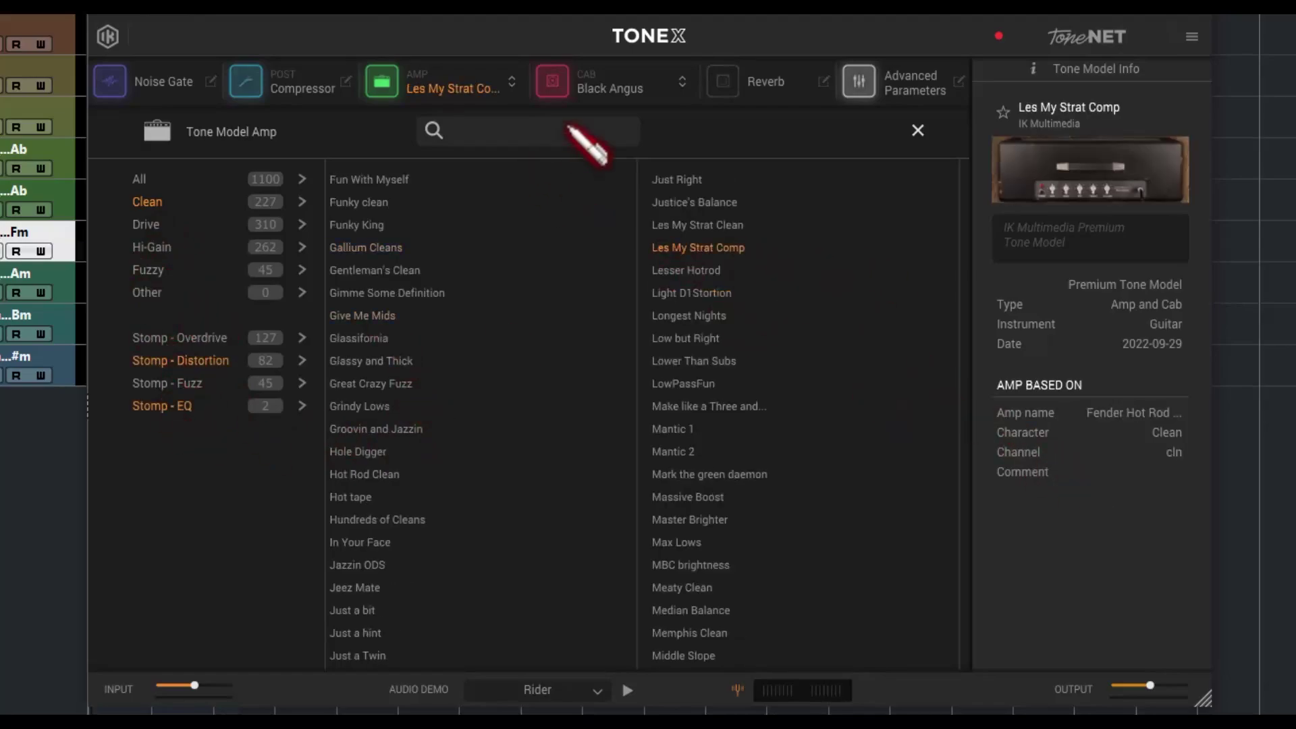
Filter the cab models to the 2x12, 4x10 and 3x10 configurations and load the Equilibrium Clean cab
{"action": "left_click", "coordinate": [606, 79]}
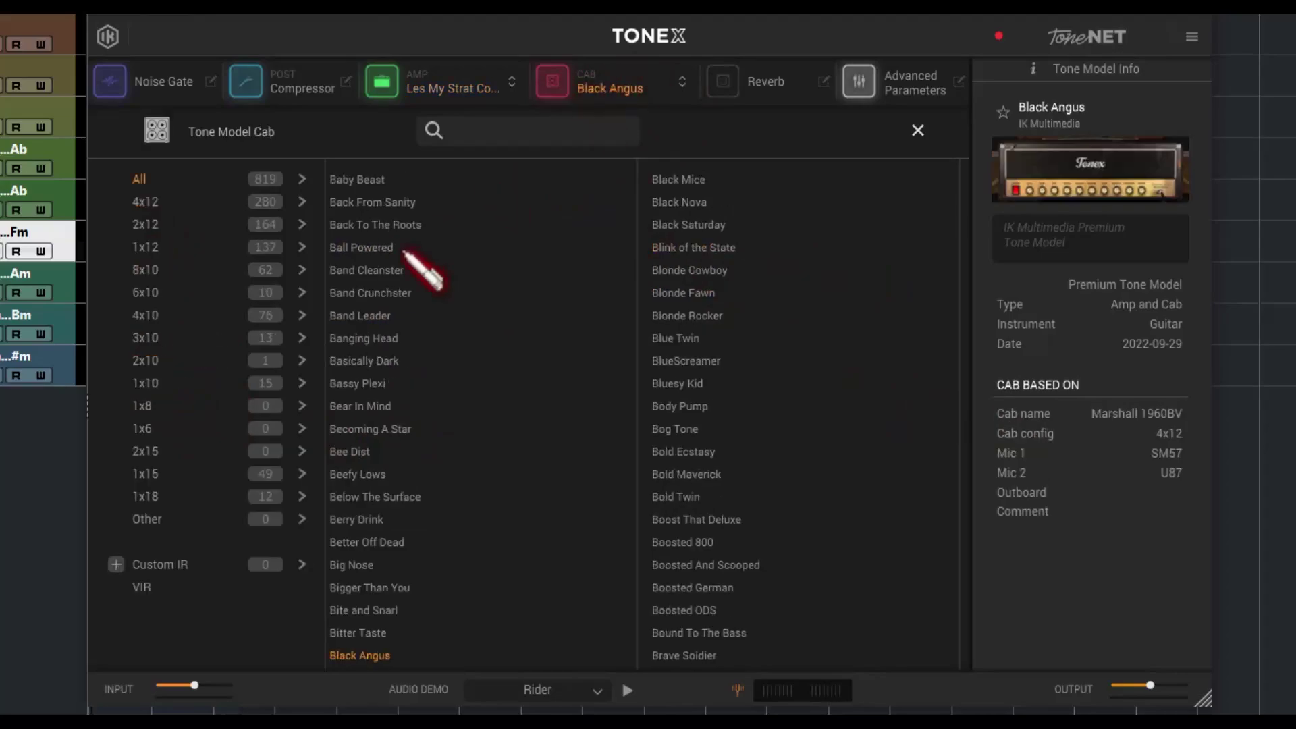
{"action": "left_click", "coordinate": [165, 226]}
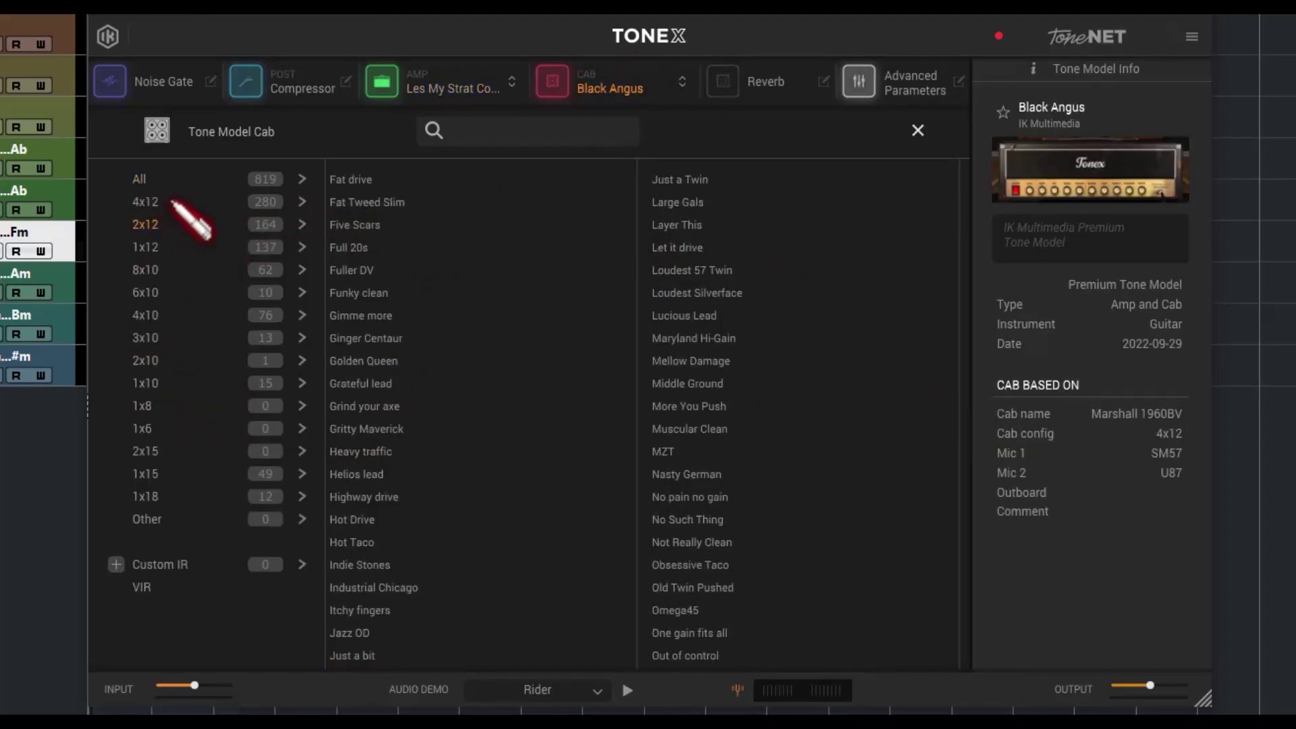
{"action": "left_click", "coordinate": [163, 318]}
{"action": "left_click", "coordinate": [400, 227]}
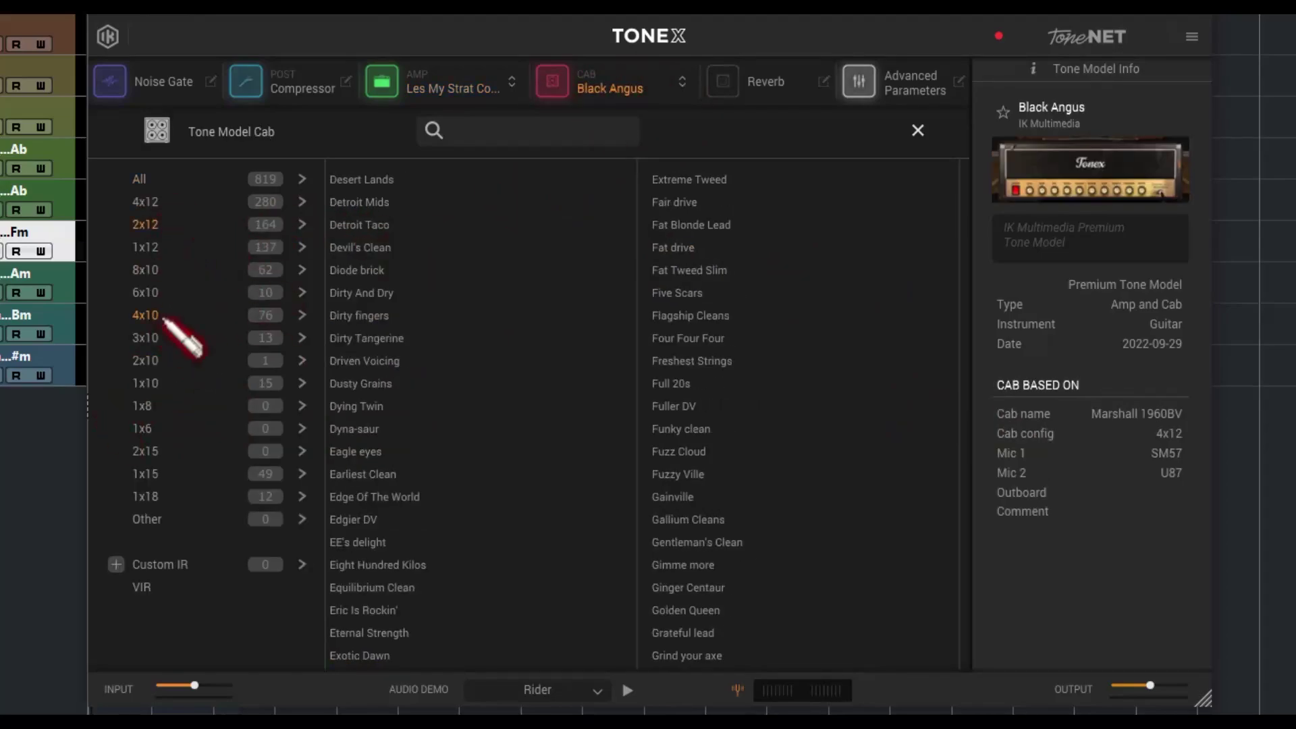
{"action": "left_click", "coordinate": [156, 339]}
{"action": "left_click", "coordinate": [736, 248]}
{"action": "left_click", "coordinate": [705, 205]}
{"action": "left_click", "coordinate": [716, 316]}
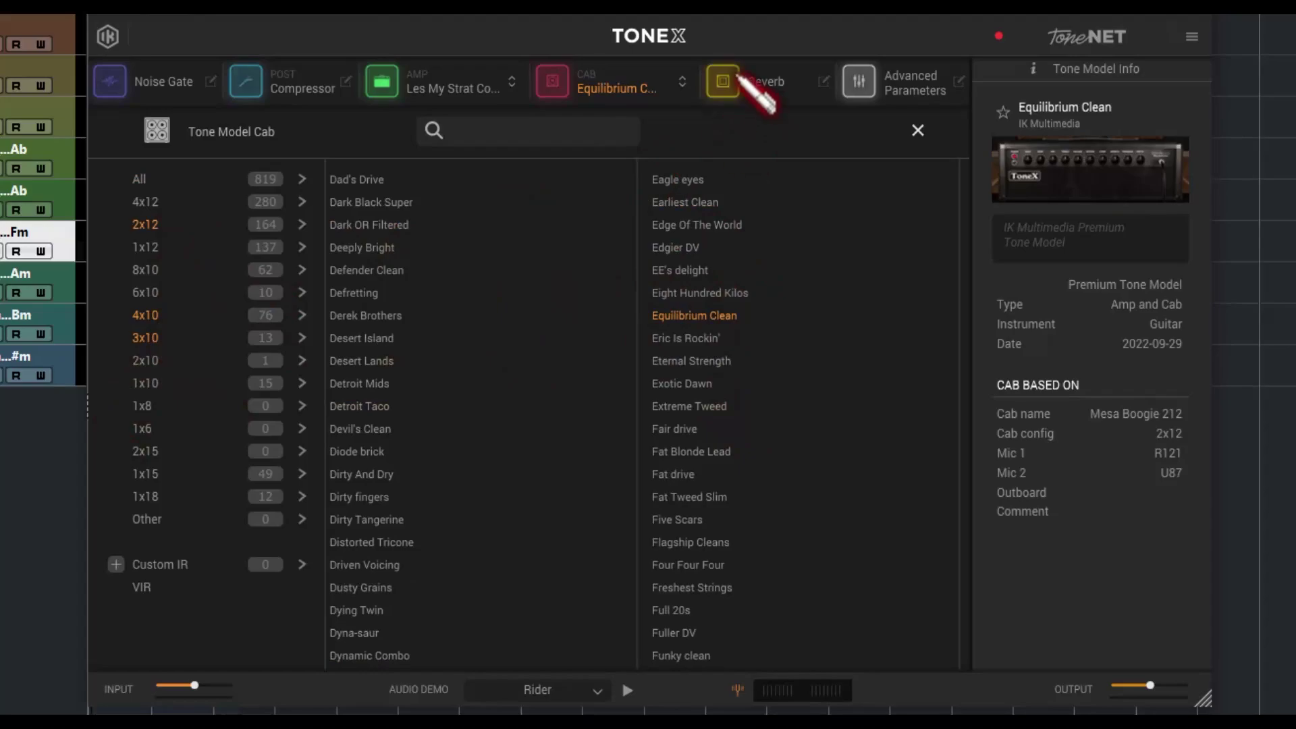
Look through the reverb types, keep Room, and adjust the reverb's Time and bring its Mix to 0
{"action": "left_click", "coordinate": [766, 81]}
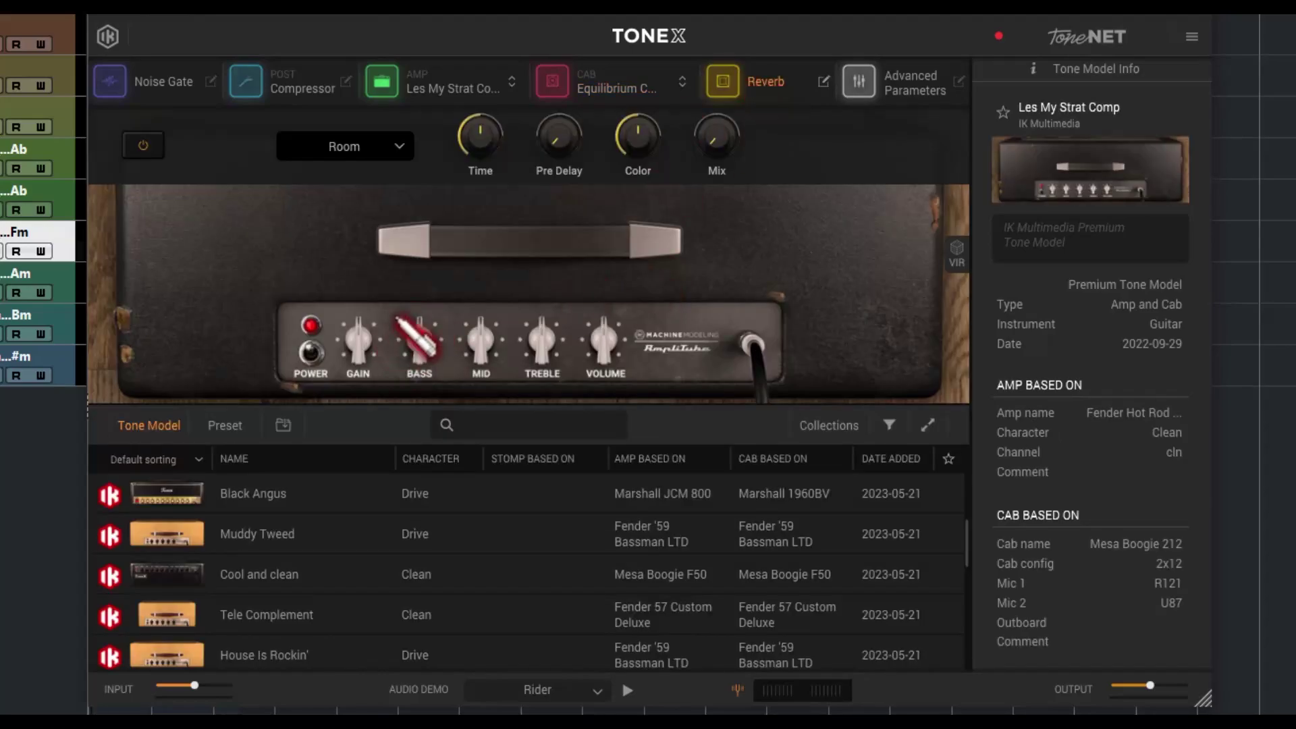
{"action": "left_click", "coordinate": [395, 145]}
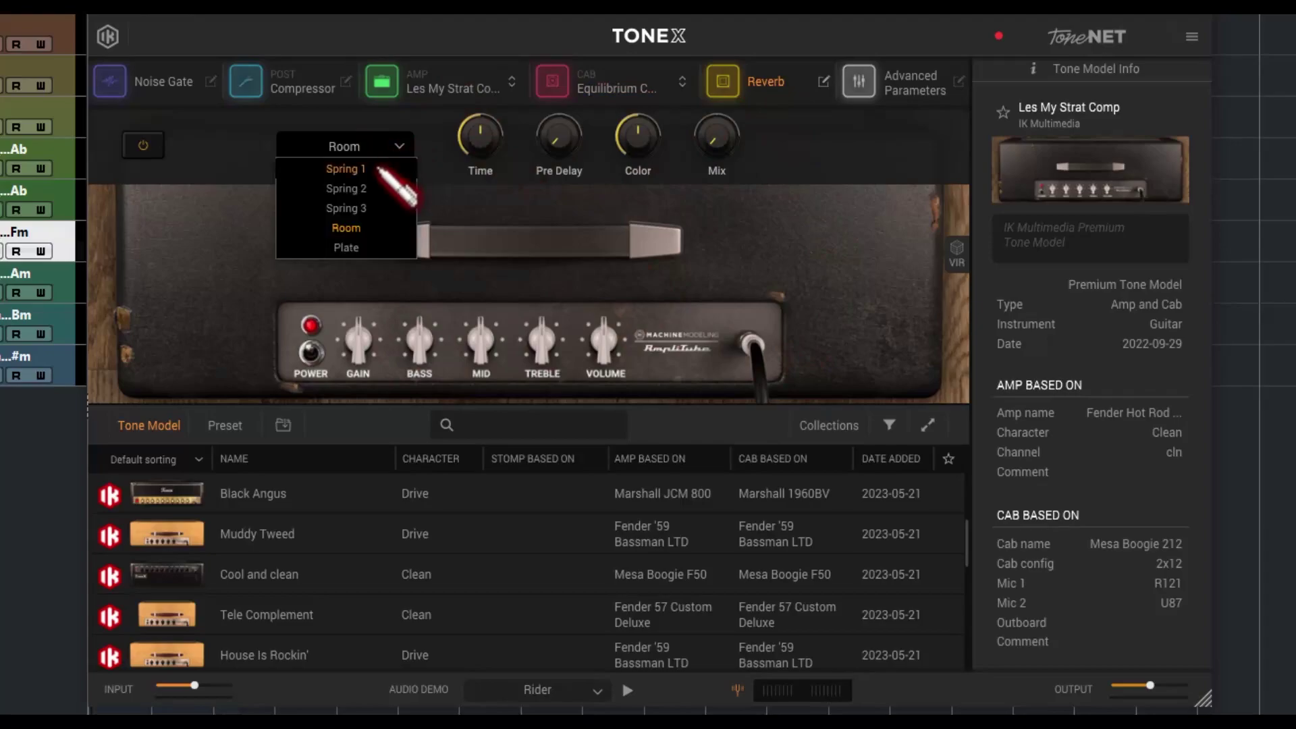
{"action": "left_click", "coordinate": [476, 156]}
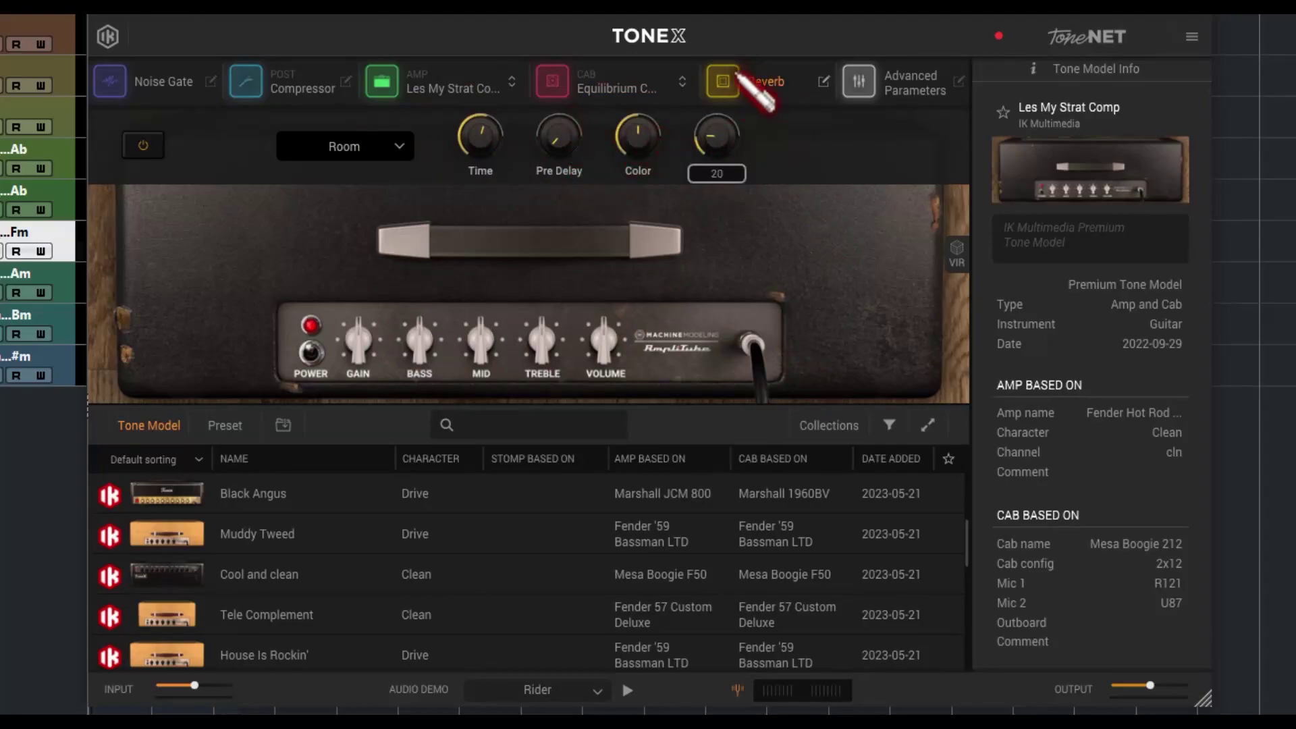
{"action": "mouse_move", "coordinate": [691, 173]}
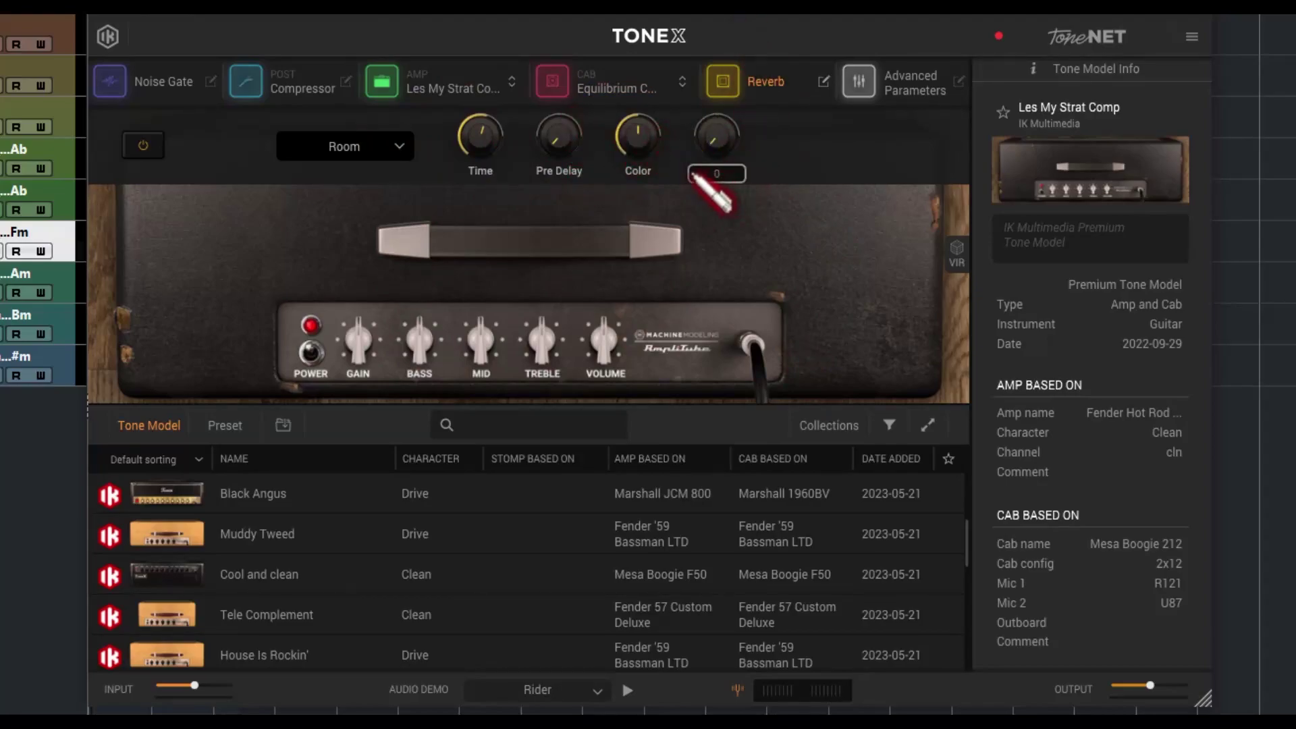
In the Advanced Parameters, adjust the Bass Freq, lower the Mid and set the Mid Freq to 900.0
{"action": "left_click", "coordinate": [880, 88]}
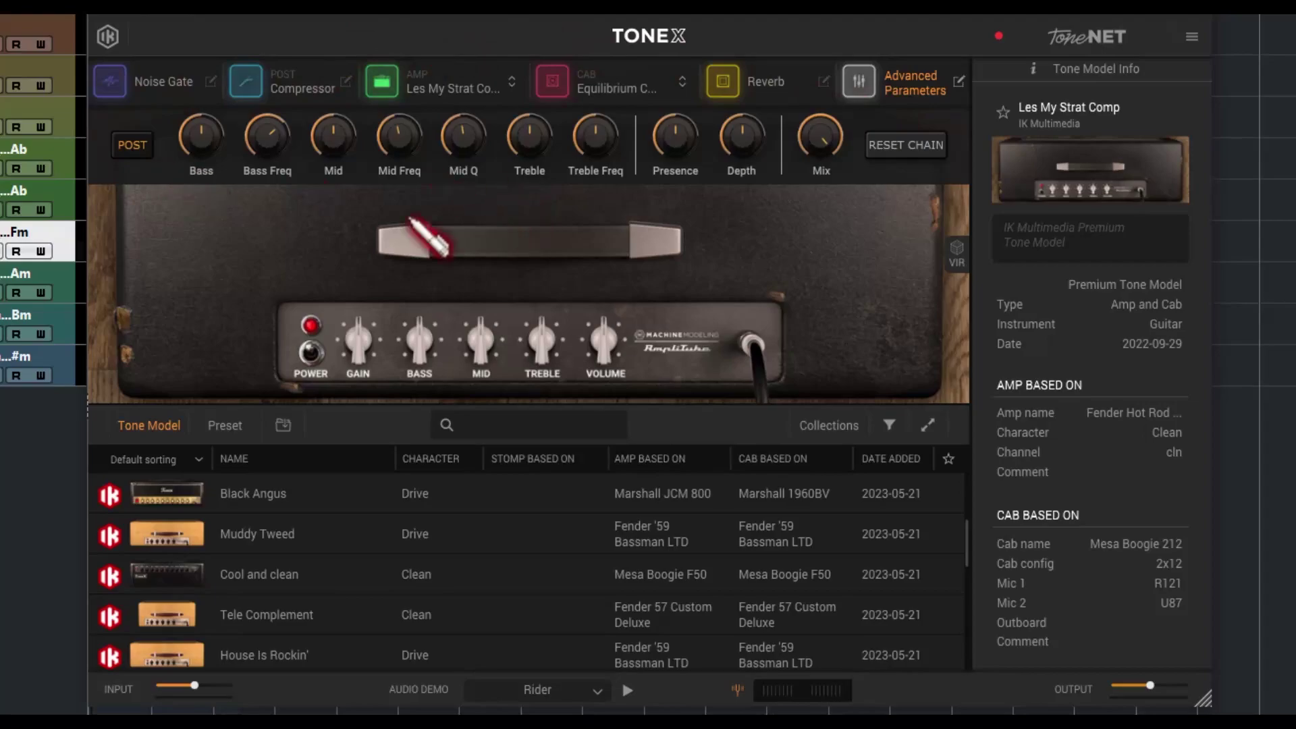
{"action": "left_click", "coordinate": [196, 139]}
{"action": "left_click", "coordinate": [272, 133]}
{"action": "left_click_drag", "start_coordinate": [337, 135], "coordinate": [347, 159]}
{"action": "left_click", "coordinate": [400, 133]}
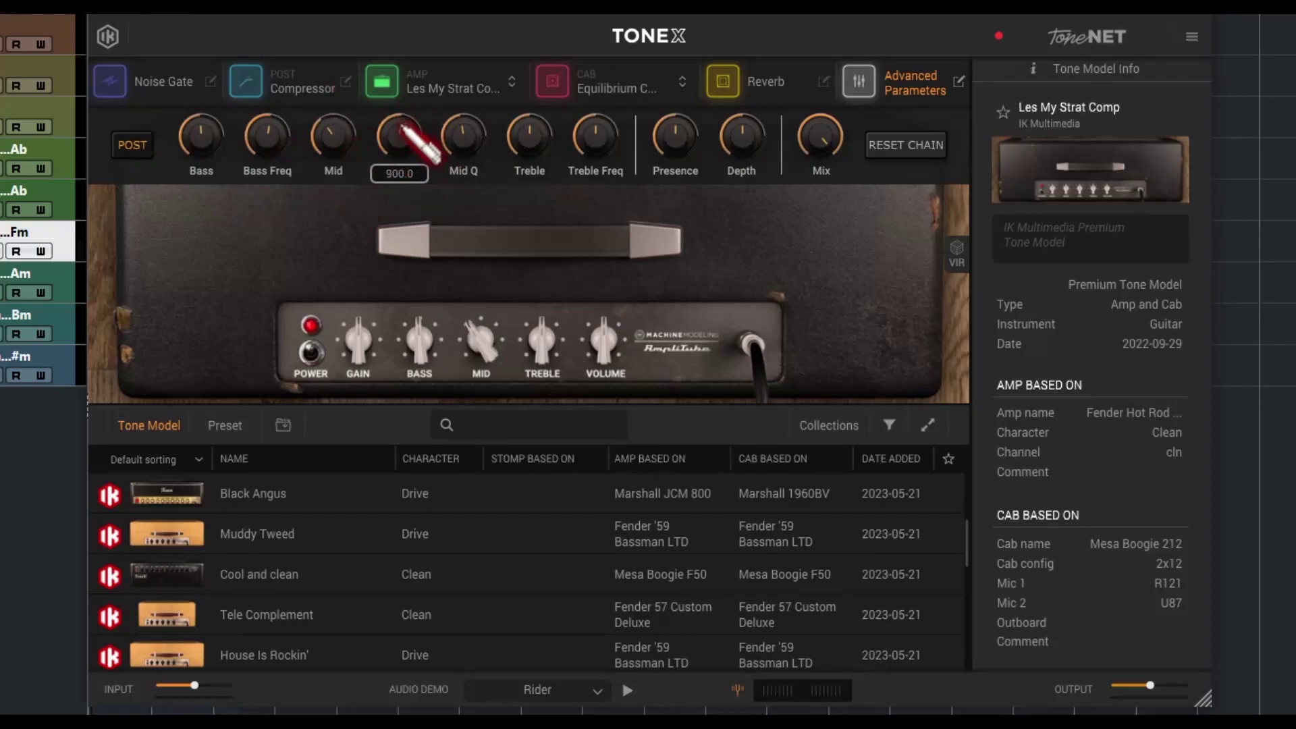
Lower the Mid Q, set Presence to 4.0 and Mix to 99, and reset the whole signal chain
{"action": "left_click_drag", "start_coordinate": [497, 136], "coordinate": [538, 140]}
{"action": "mouse_move", "coordinate": [594, 161]}
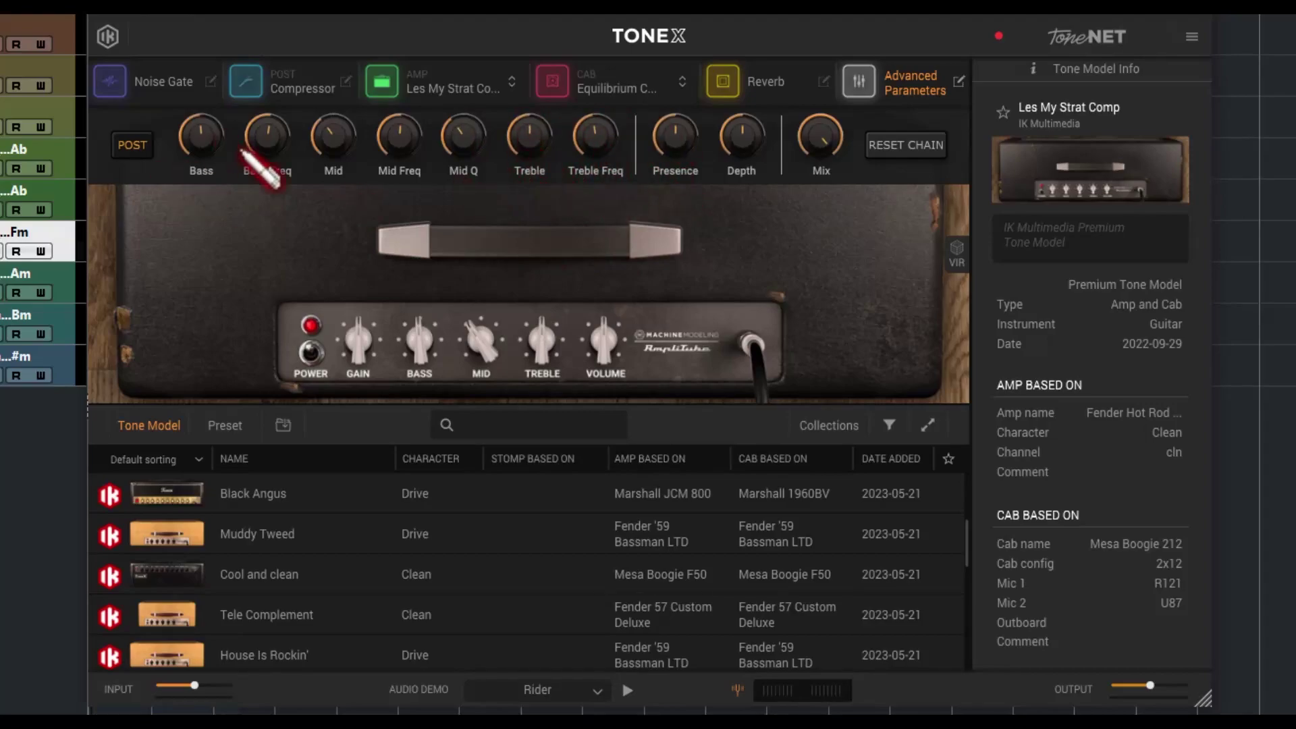
{"action": "mouse_move", "coordinate": [474, 131]}
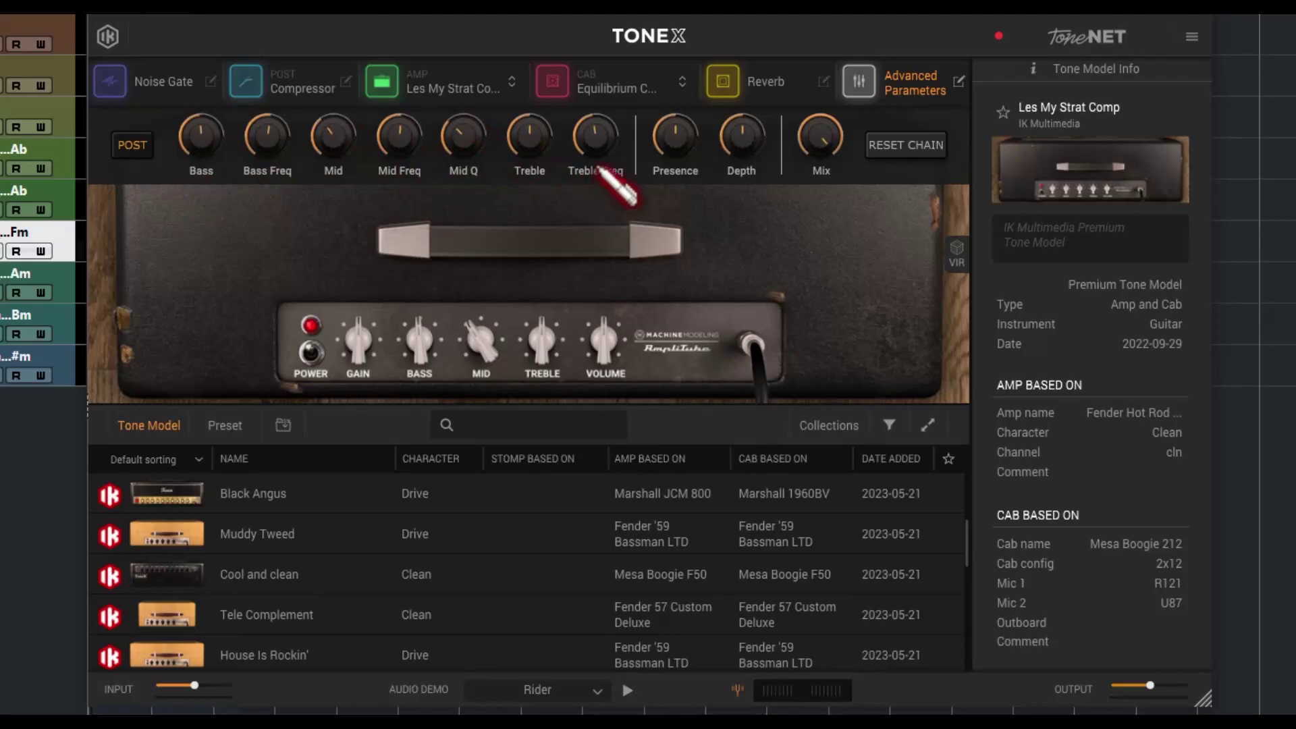
{"action": "mouse_move", "coordinate": [687, 119]}
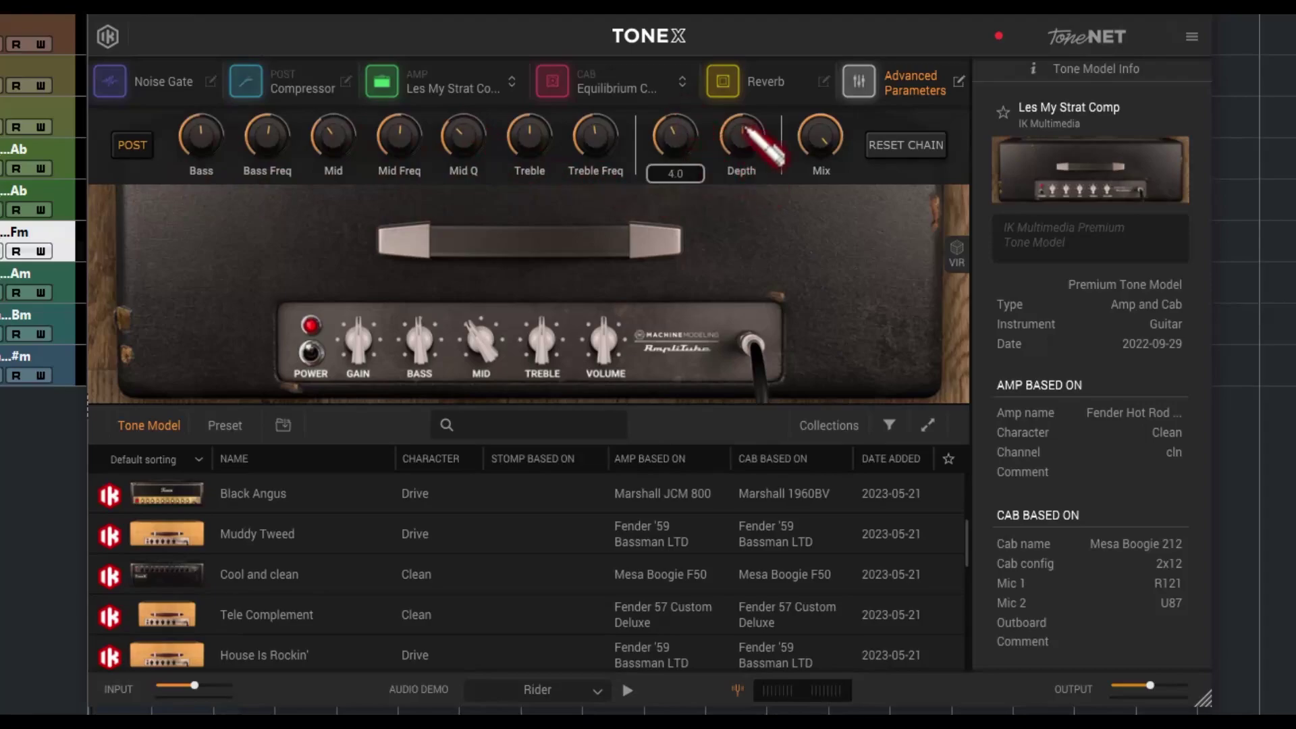
{"action": "left_click_drag", "start_coordinate": [820, 130], "coordinate": [842, 169]}
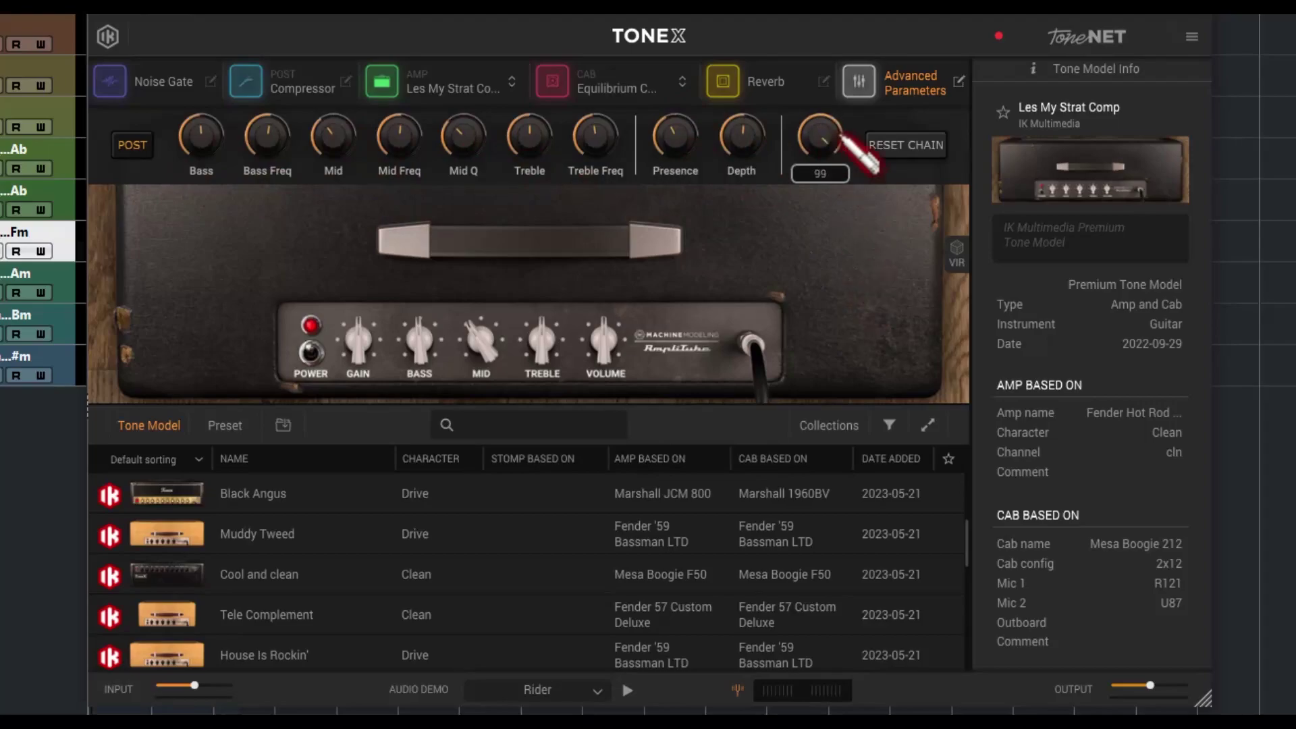
{"action": "left_click", "coordinate": [912, 145]}
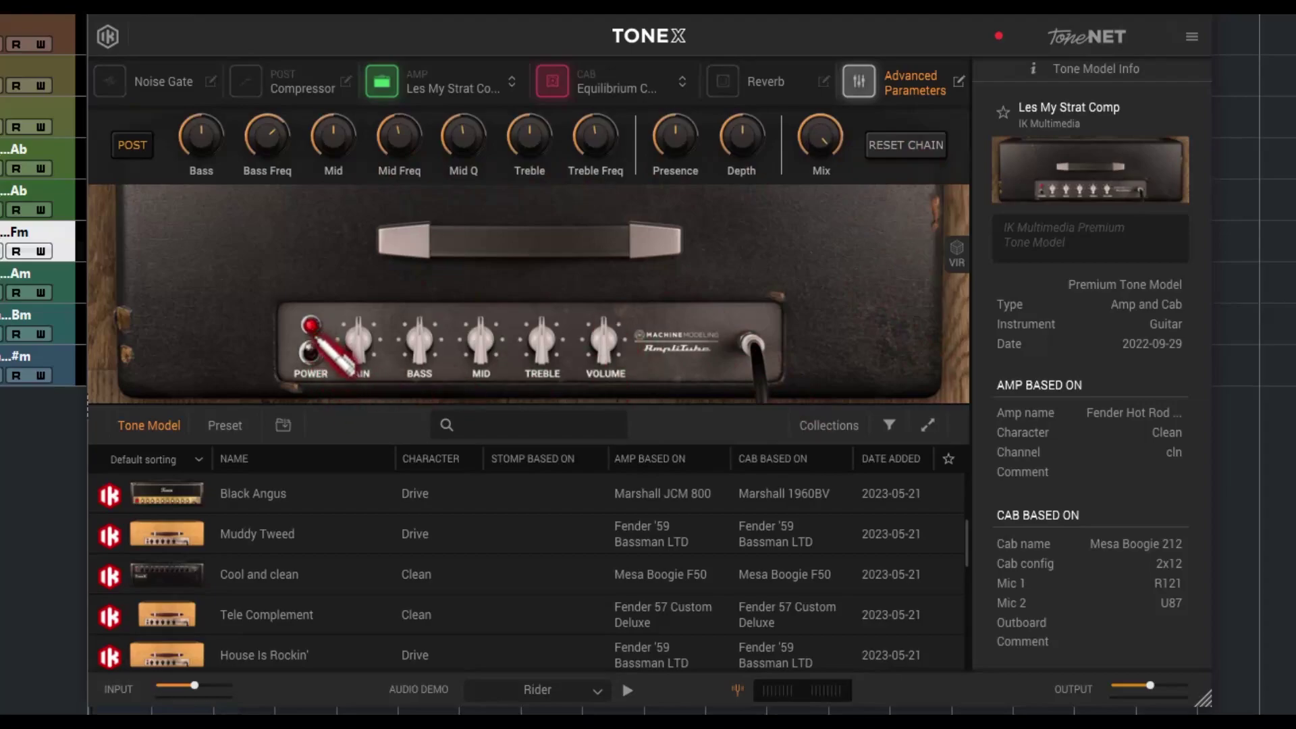
Switch the amp's power off, try its Bass, Mid and Volume knobs, and reset the chain again
{"action": "left_click", "coordinate": [310, 351]}
{"action": "mouse_move", "coordinate": [358, 341]}
{"action": "left_click_drag", "start_coordinate": [415, 347], "coordinate": [428, 395]}
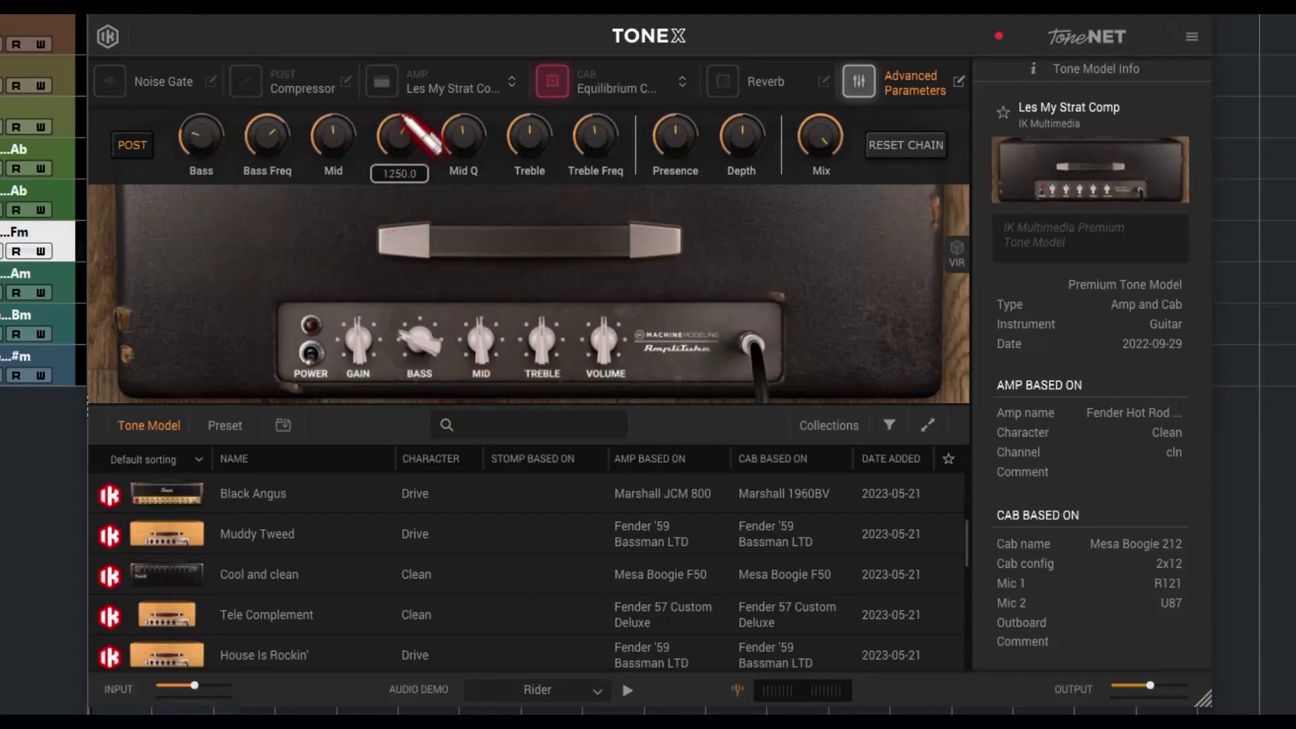
{"action": "left_click_drag", "start_coordinate": [481, 341], "coordinate": [505, 391]}
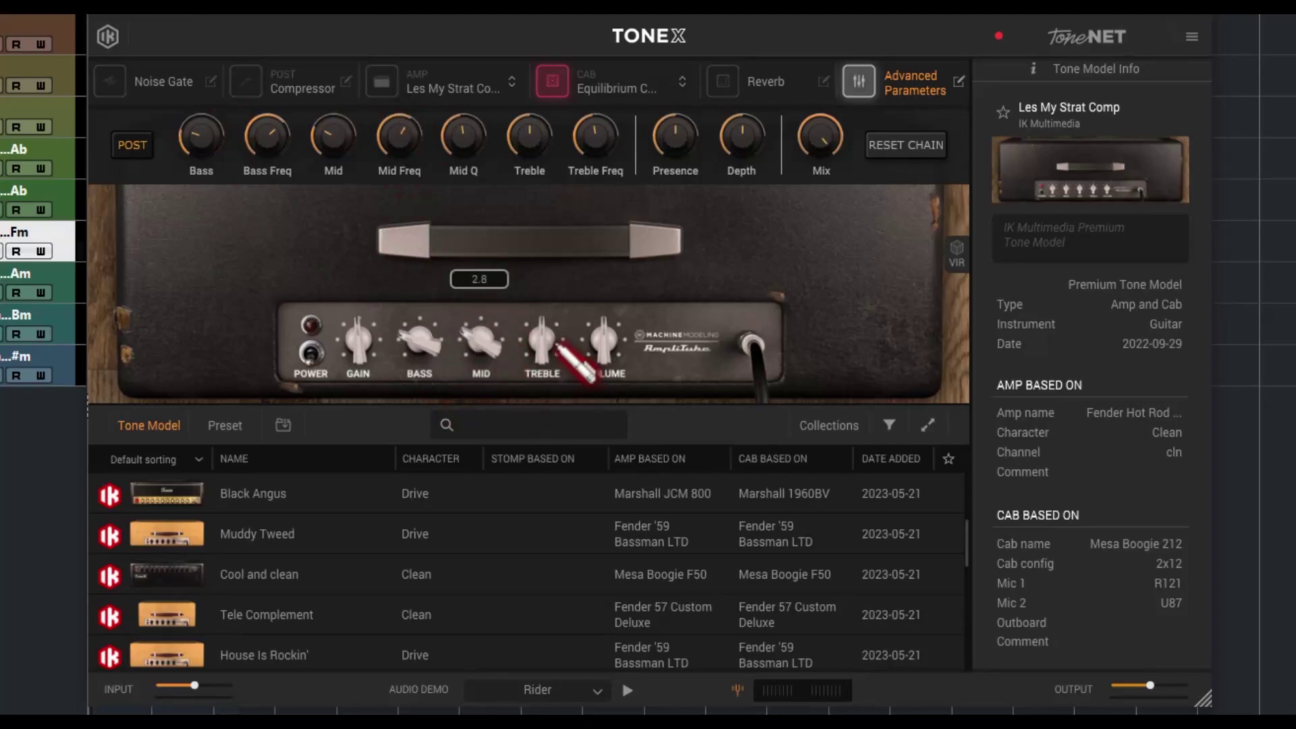
{"action": "left_click", "coordinate": [606, 332]}
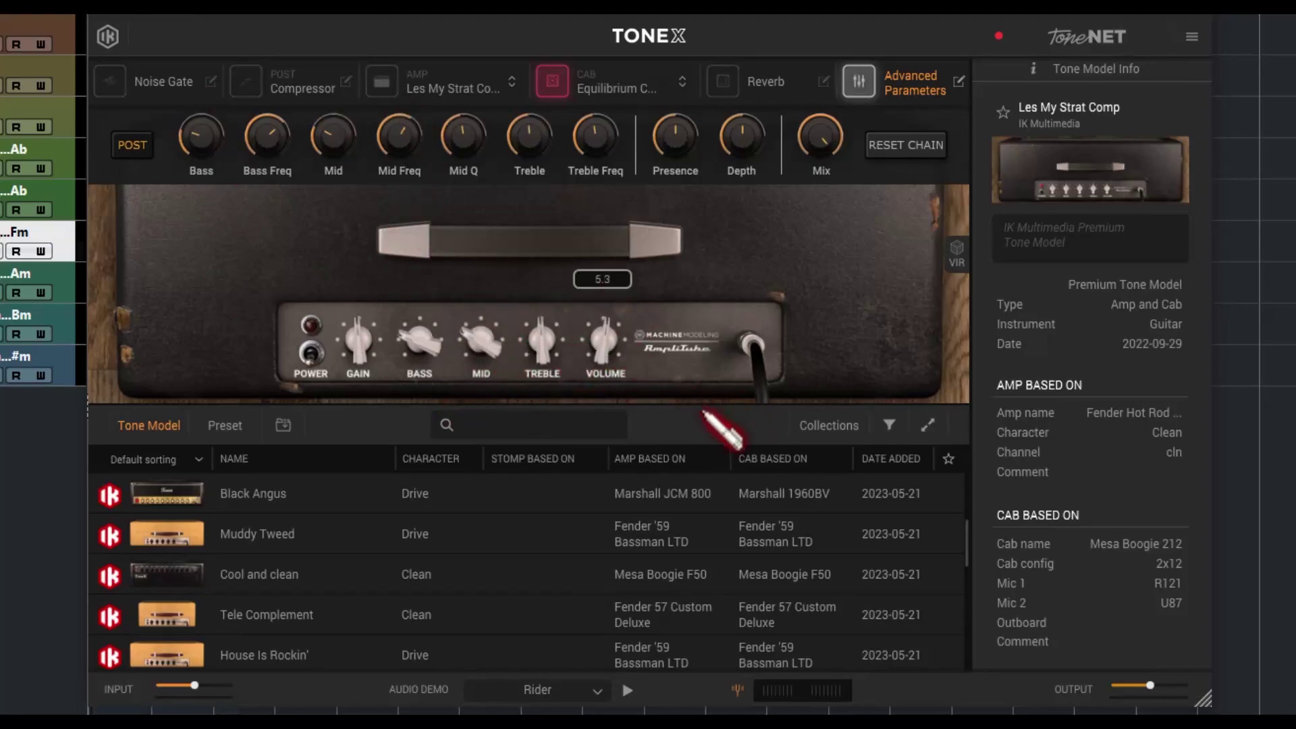
{"action": "left_click", "coordinate": [921, 147]}
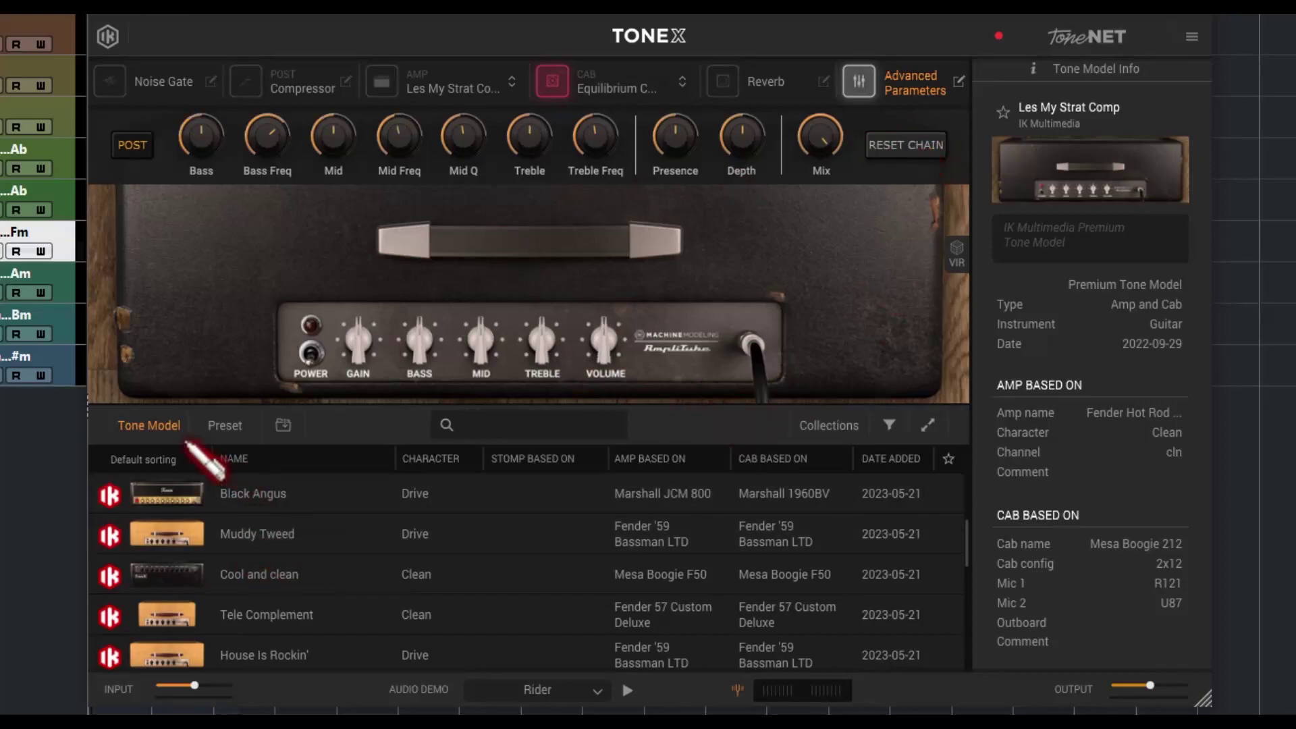
Try the Black Angus, Cool and clean and Tele Complement tone models, and load House Is Rockin'
{"action": "left_click", "coordinate": [267, 494]}
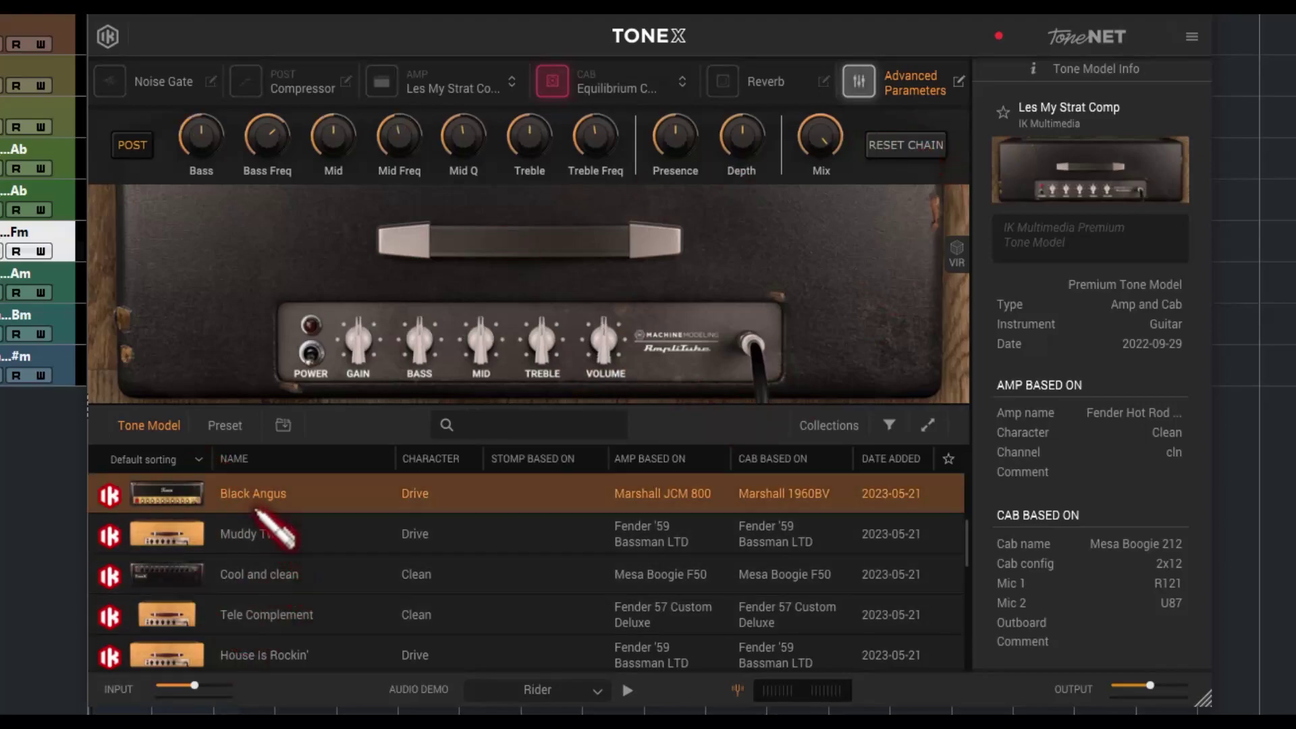
{"action": "left_click", "coordinate": [297, 575]}
{"action": "left_click", "coordinate": [405, 616]}
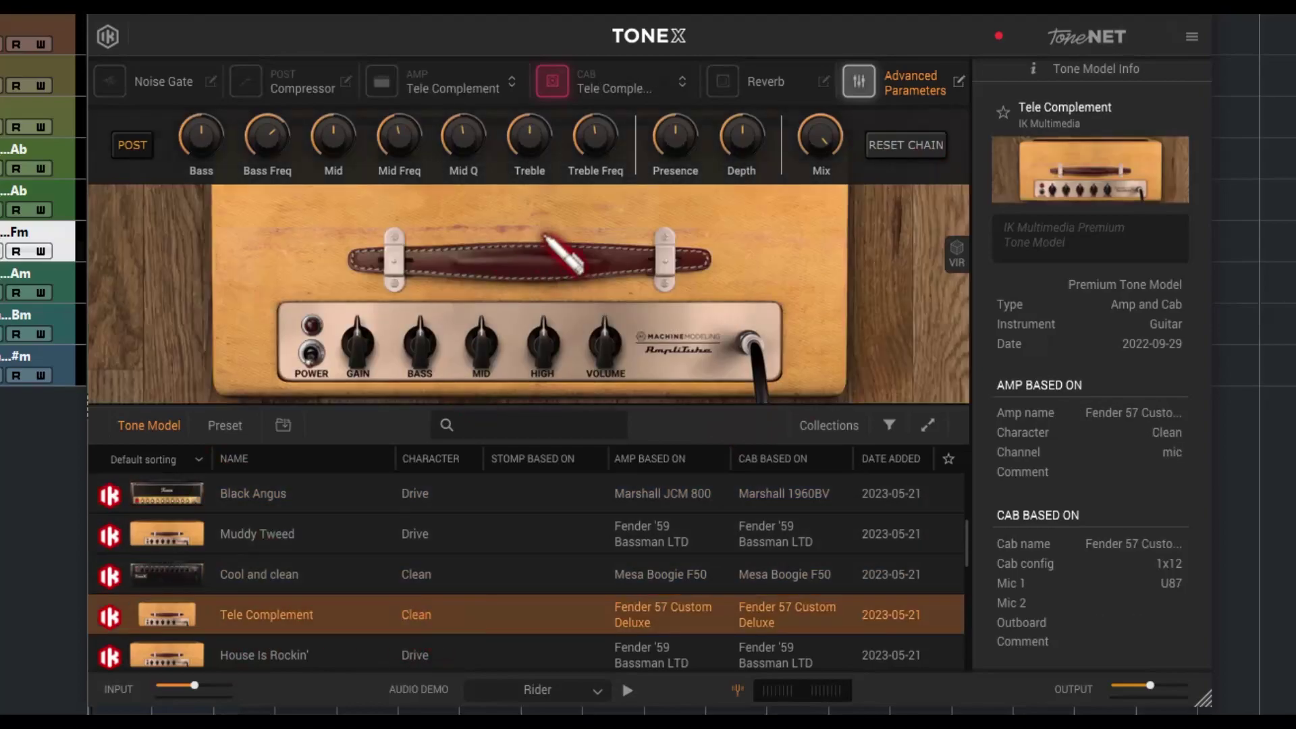
{"action": "left_click", "coordinate": [277, 655]}
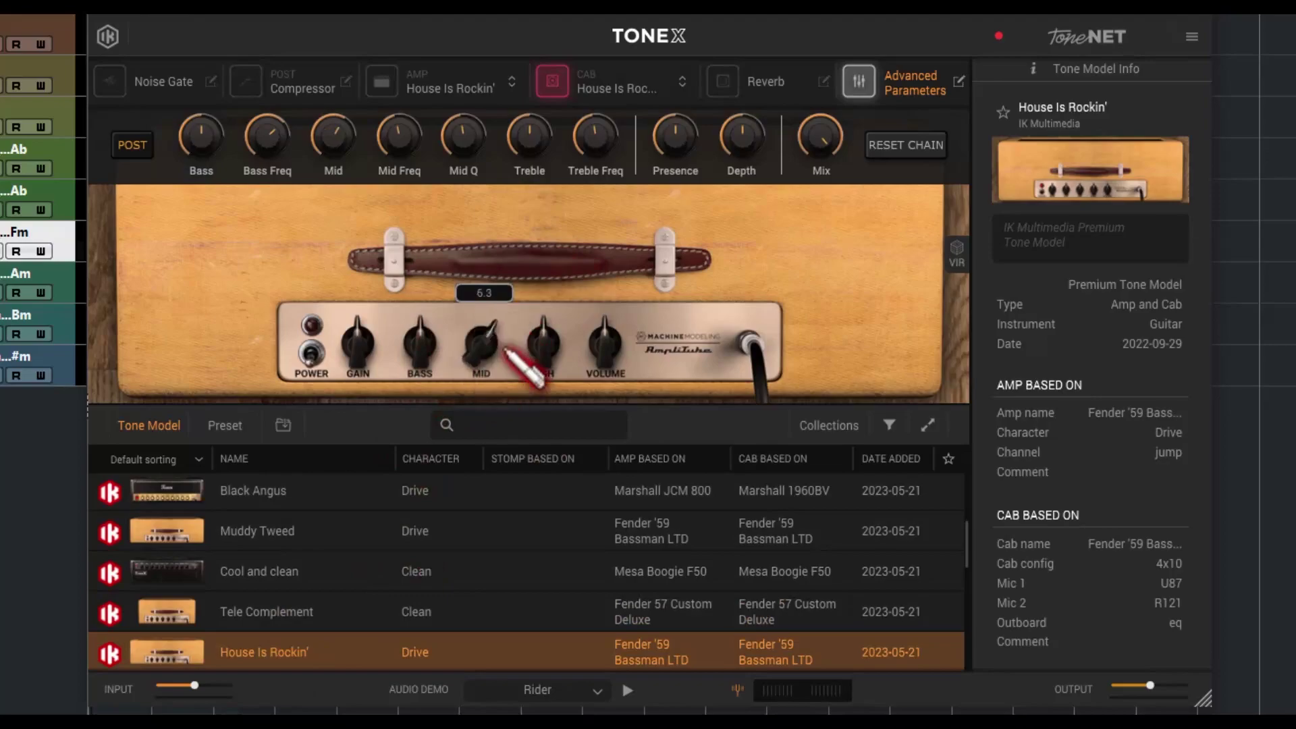
On the House Is Rockin' amp, raise the High knob, lower the Gain and set the Bass to 5.4
{"action": "left_click_drag", "start_coordinate": [533, 344], "coordinate": [589, 345]}
{"action": "left_click_drag", "start_coordinate": [370, 348], "coordinate": [411, 338]}
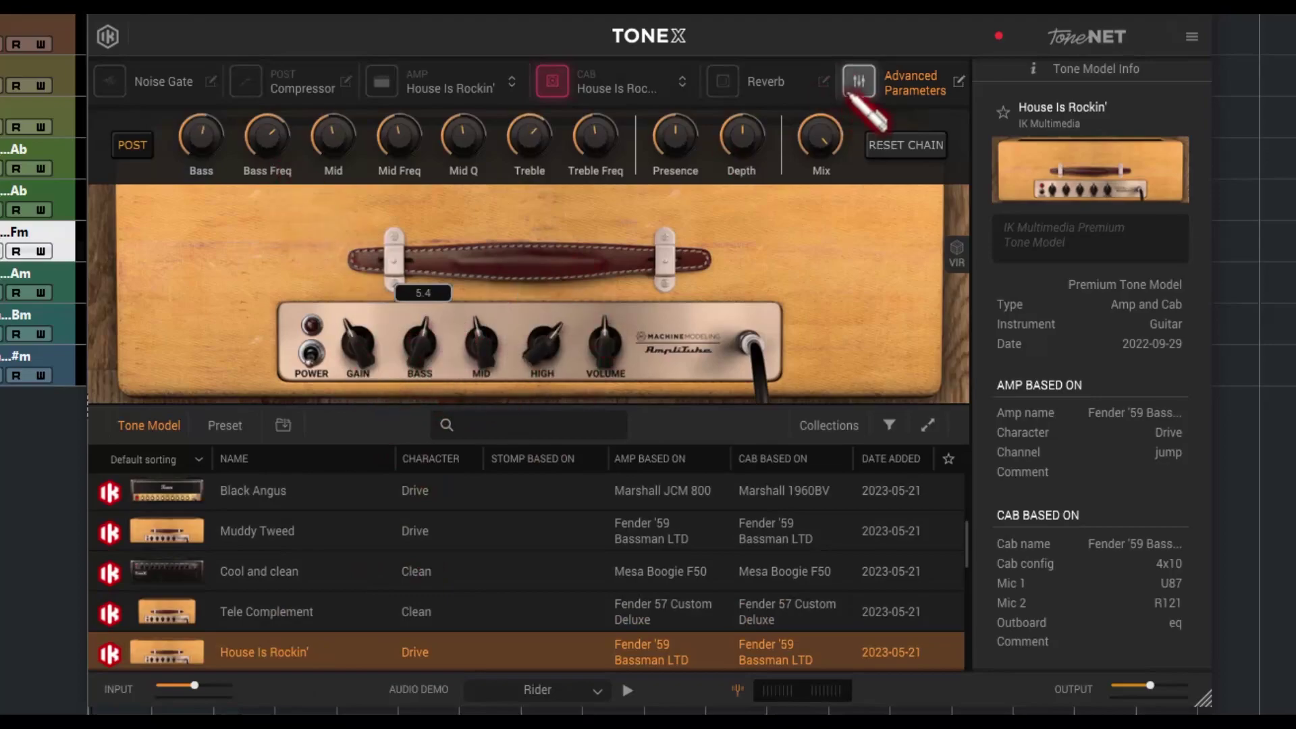
Load the Cool and clean tone model and try the knobs on its amp panel
{"action": "left_click", "coordinate": [341, 564]}
{"action": "left_click_drag", "start_coordinate": [343, 215], "coordinate": [354, 325]}
{"action": "left_click_drag", "start_coordinate": [318, 240], "coordinate": [235, 204]}
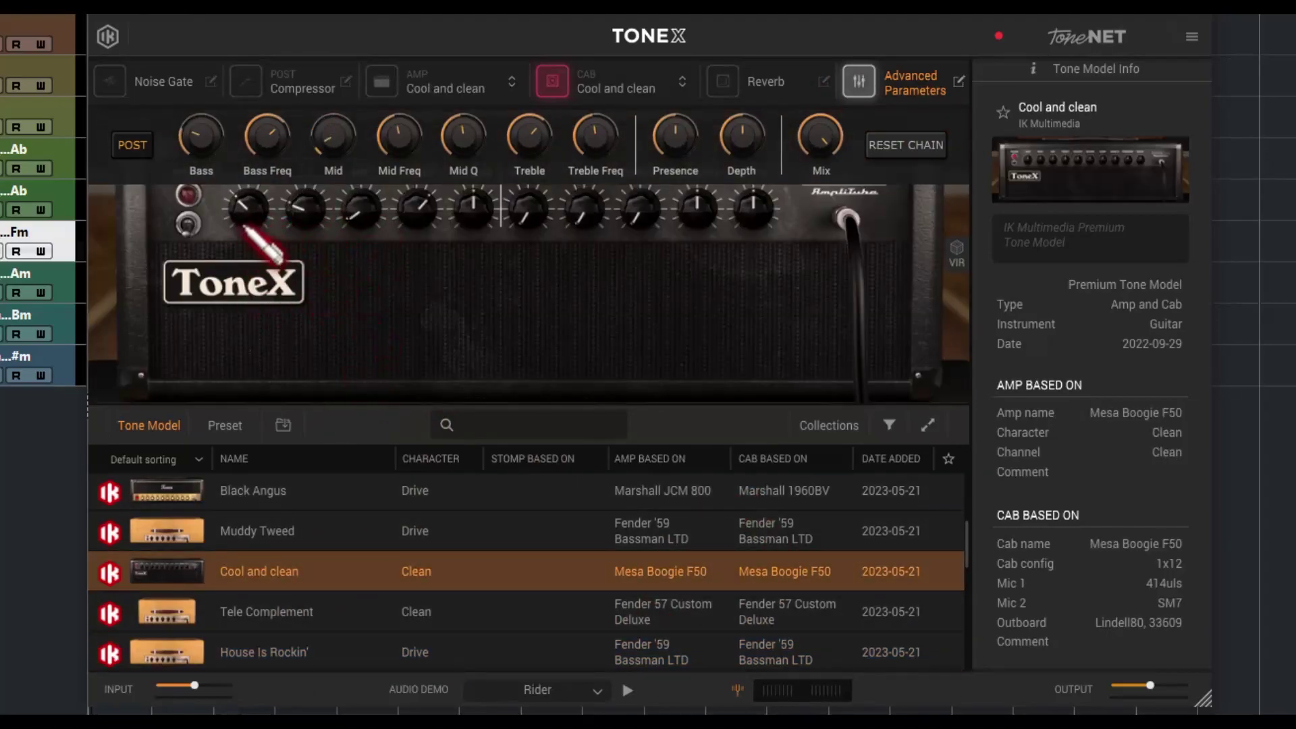
{"action": "left_click_drag", "start_coordinate": [529, 215], "coordinate": [611, 209]}
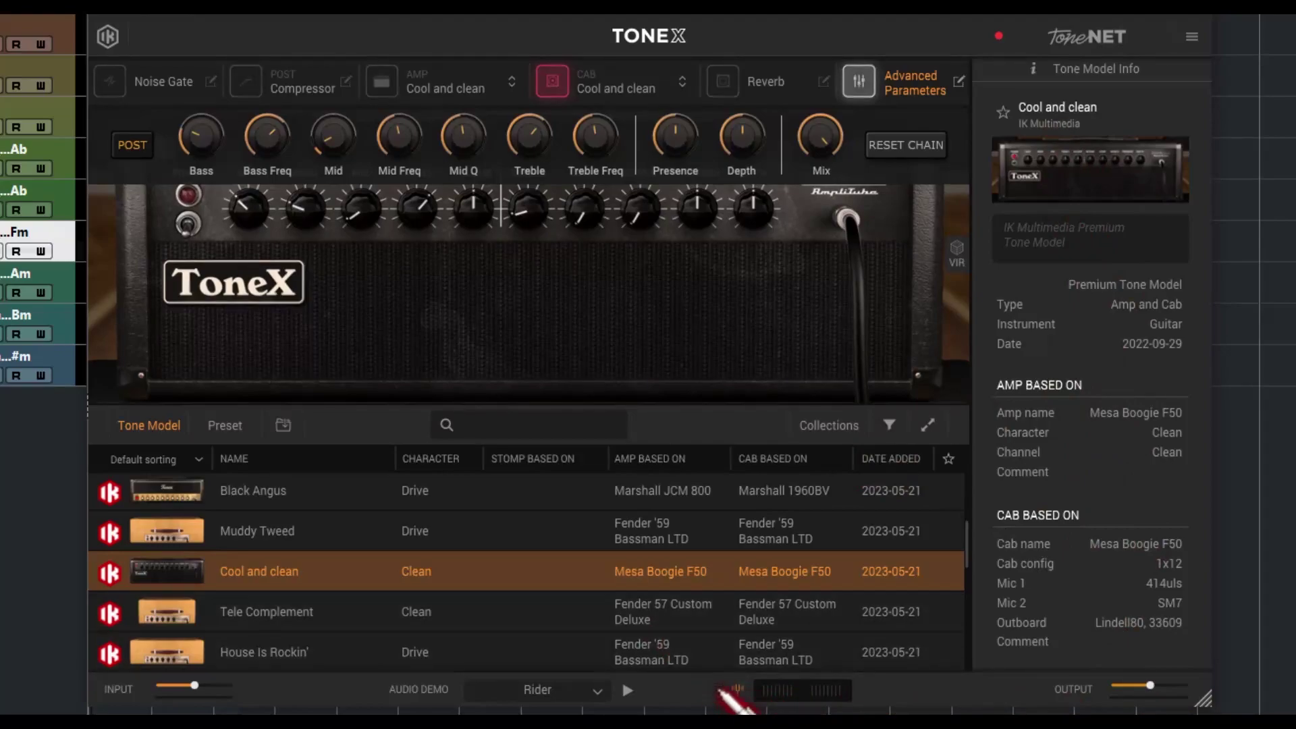
Set the audio demo to Gallop
{"action": "left_click", "coordinate": [540, 702]}
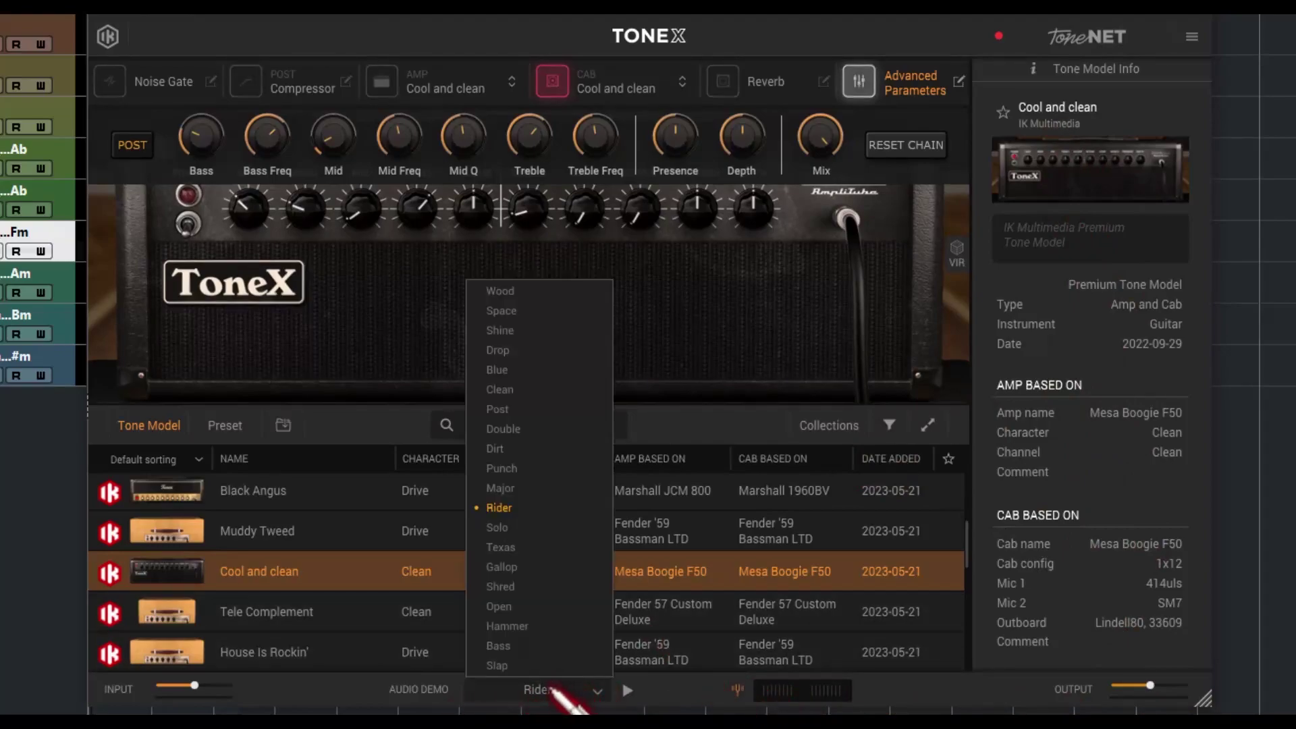
{"action": "left_click", "coordinate": [548, 568]}
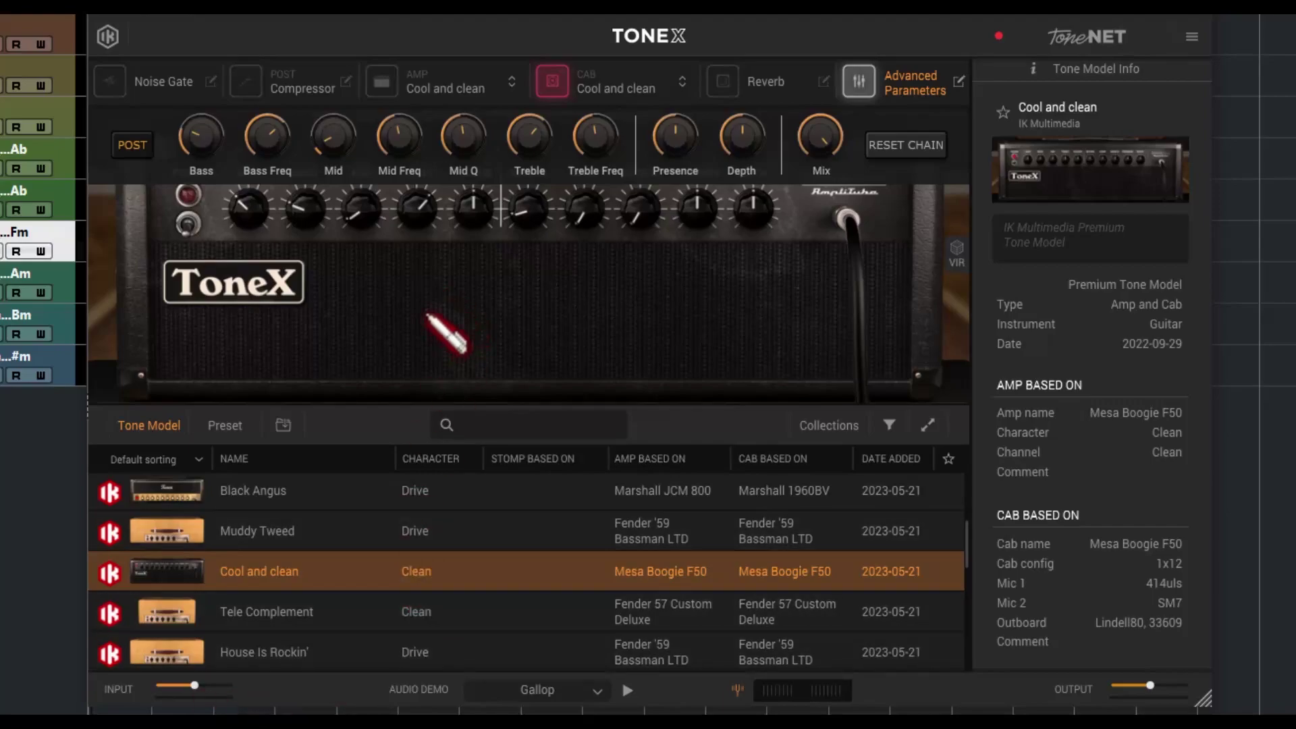
Try the Black Angus, Redneck Fuzz and Slightly Pushed tone models, and load Hot 51 Rhythm
{"action": "left_click", "coordinate": [269, 506]}
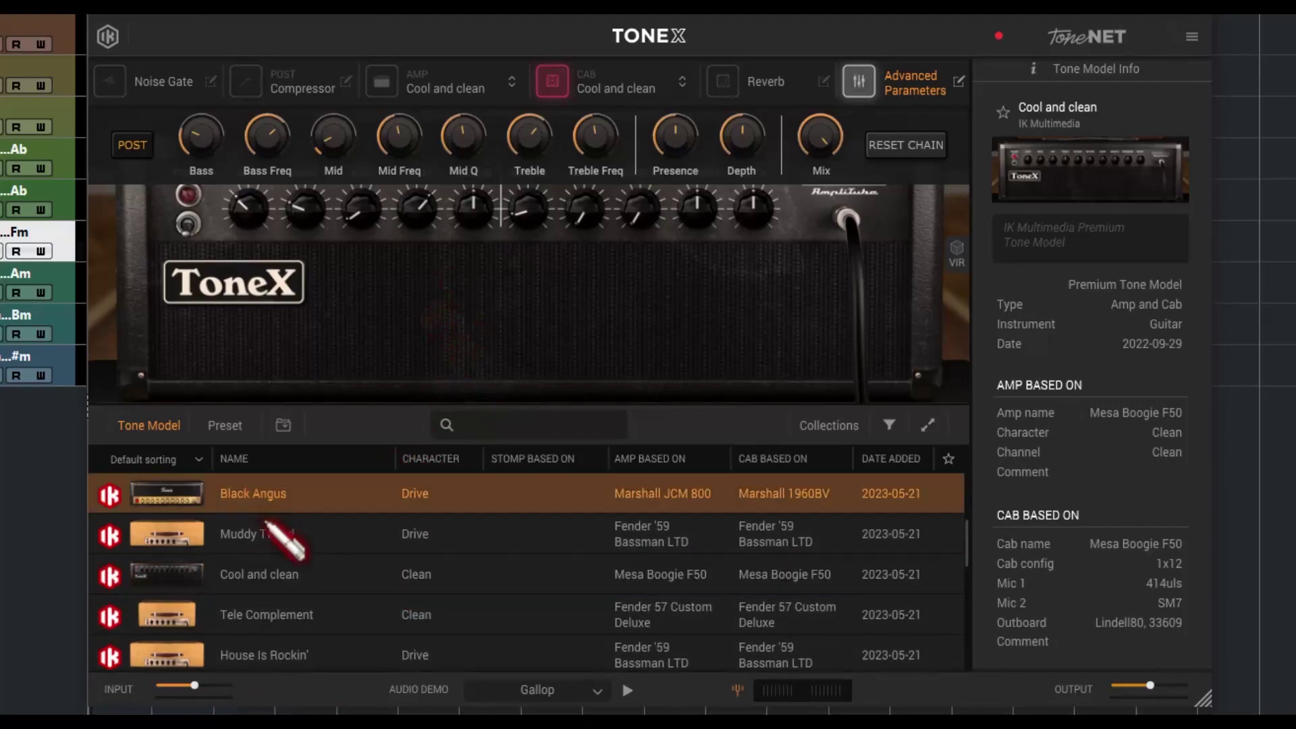
{"action": "left_click", "coordinate": [287, 654]}
{"action": "scroll", "coordinate": [289, 642], "scroll_direction": "down", "scroll_amount": 3}
{"action": "left_click", "coordinate": [305, 589]}
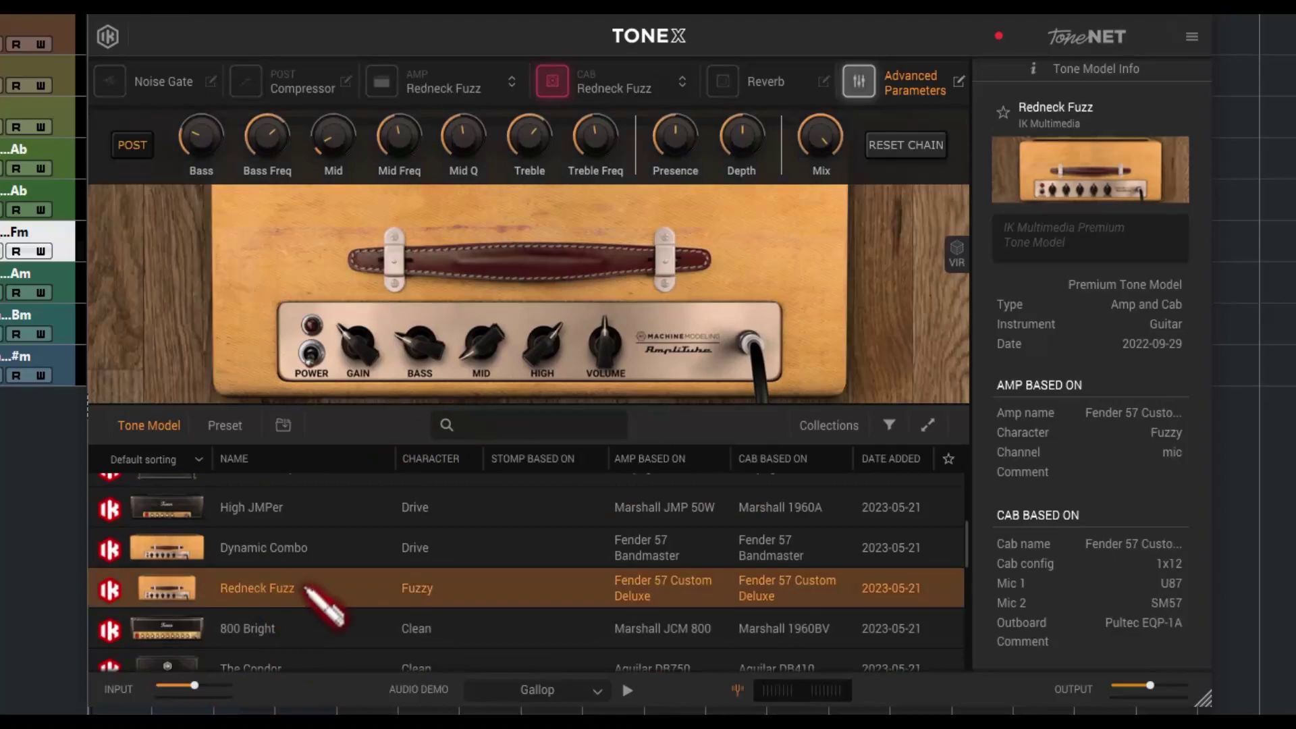
{"action": "scroll", "coordinate": [305, 594], "scroll_direction": "down", "scroll_amount": 10}
{"action": "left_click", "coordinate": [302, 594]}
{"action": "left_click", "coordinate": [283, 547]}
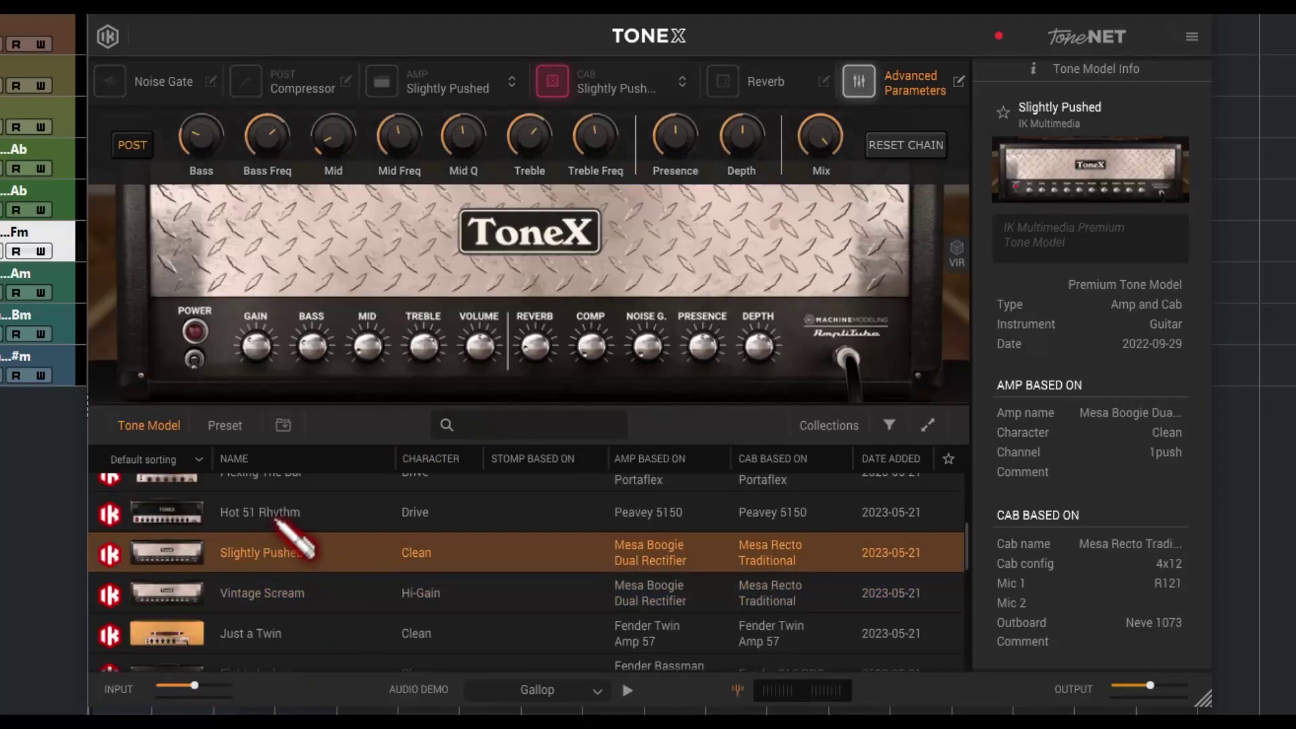
{"action": "left_click", "coordinate": [279, 519]}
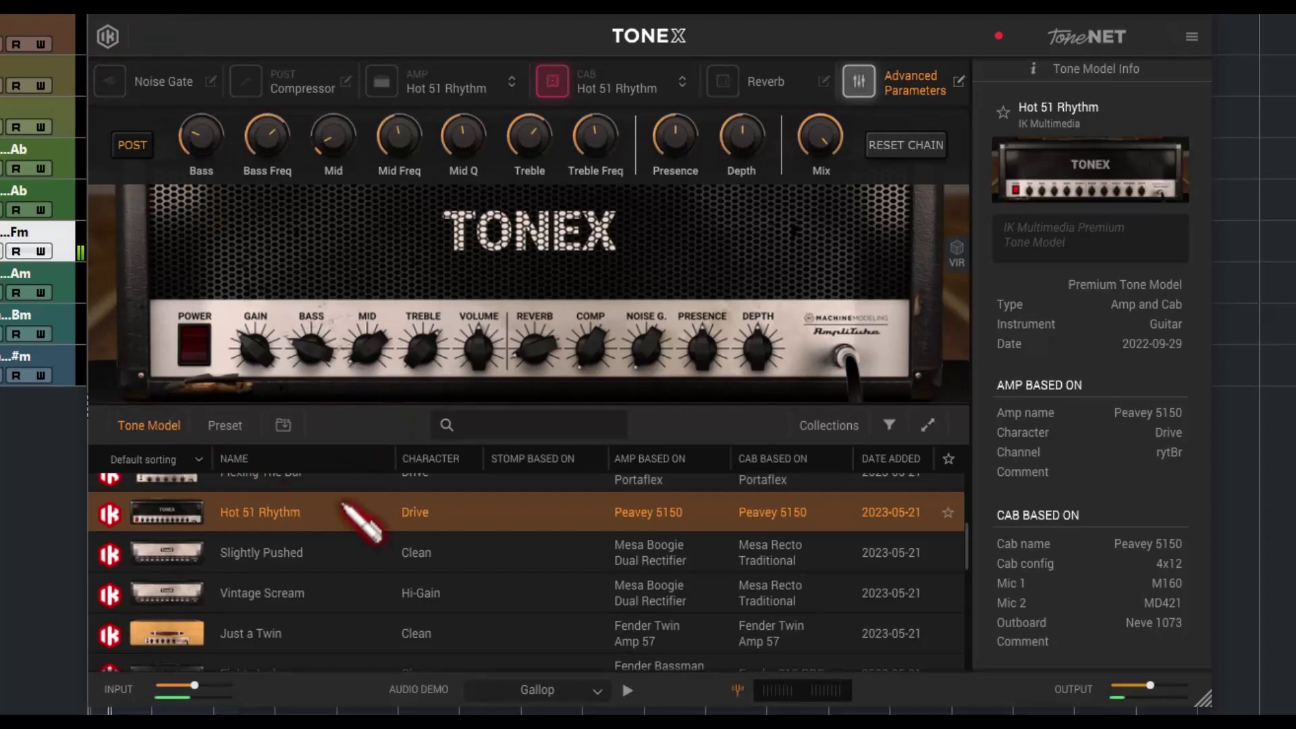
Try the Slightly Pushed, Vintage Scream, Just a Twin and Eighty Inches tone models one after another
{"action": "left_click", "coordinate": [292, 552]}
{"action": "left_click", "coordinate": [255, 594]}
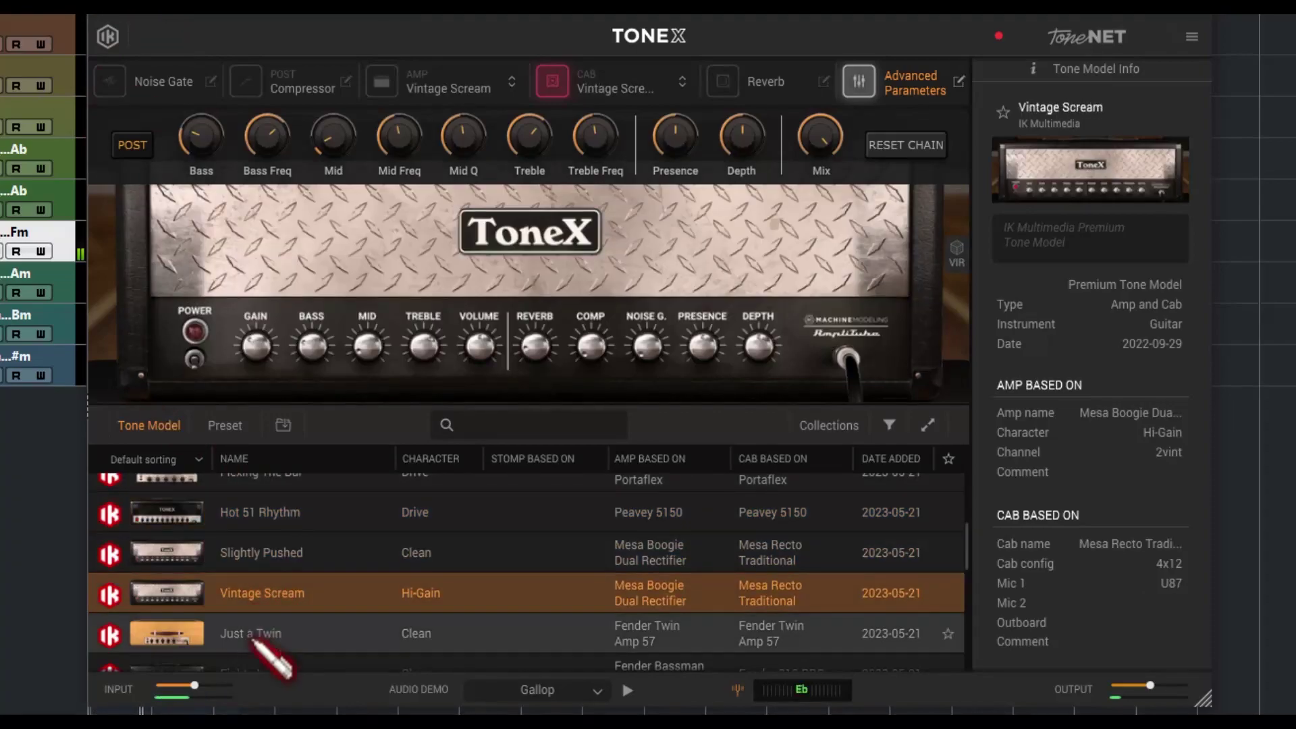
{"action": "left_click", "coordinate": [256, 634]}
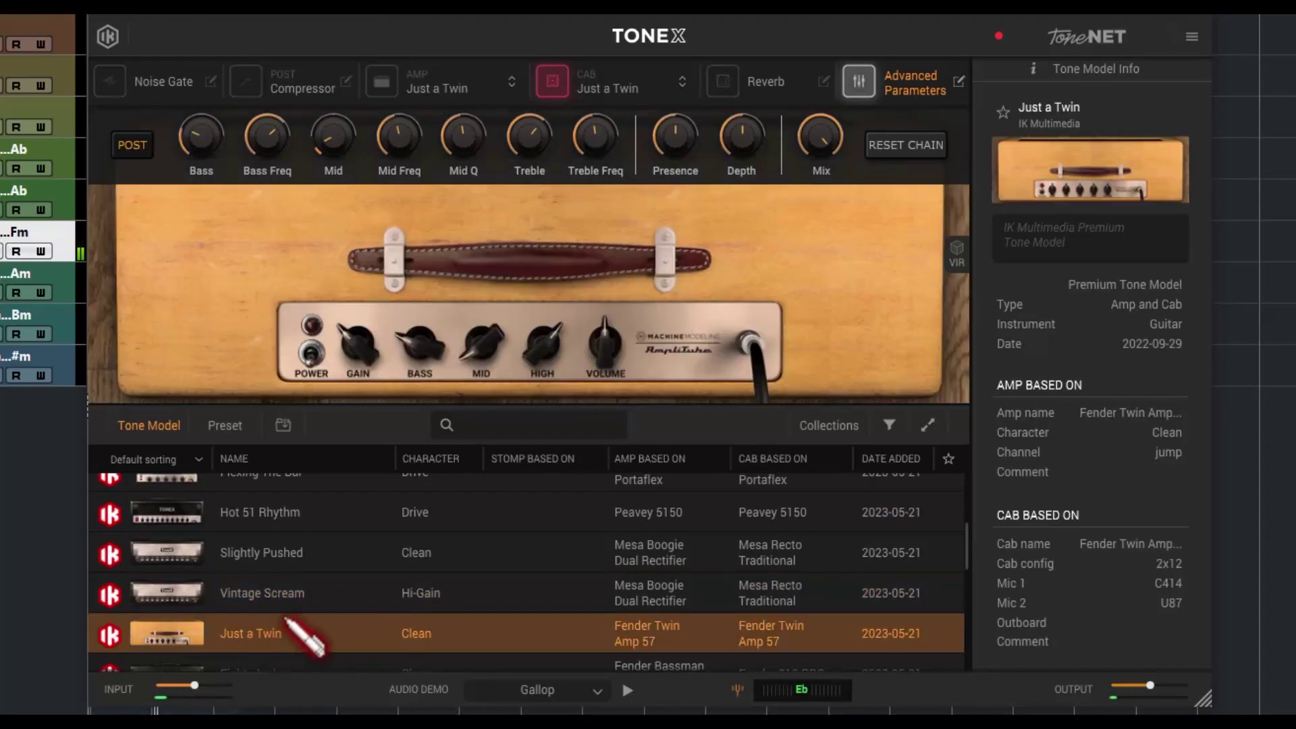
{"action": "scroll", "coordinate": [270, 648], "scroll_direction": "down", "scroll_amount": 3}
{"action": "left_click", "coordinate": [268, 544]}
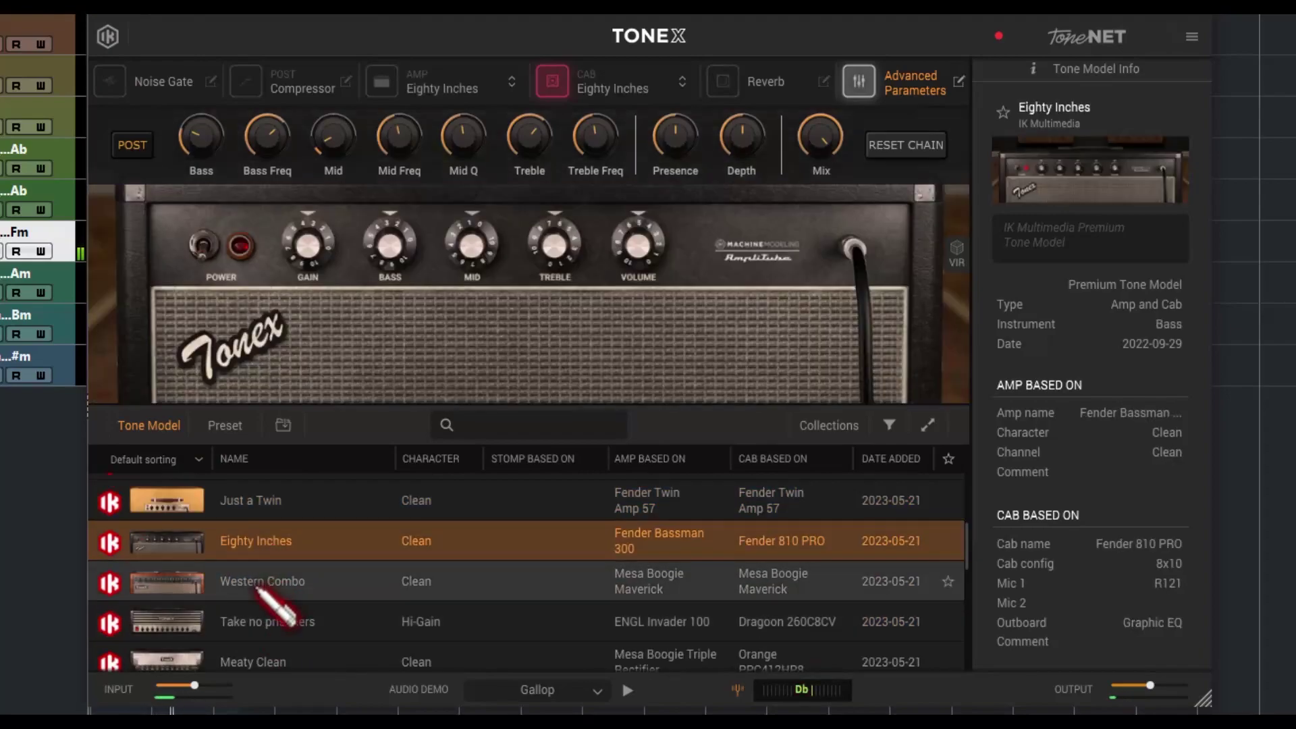
Load the Western Combo, Take no prisoners, Meaty Clean and Motown staple tone models in turn
{"action": "left_click", "coordinate": [270, 600]}
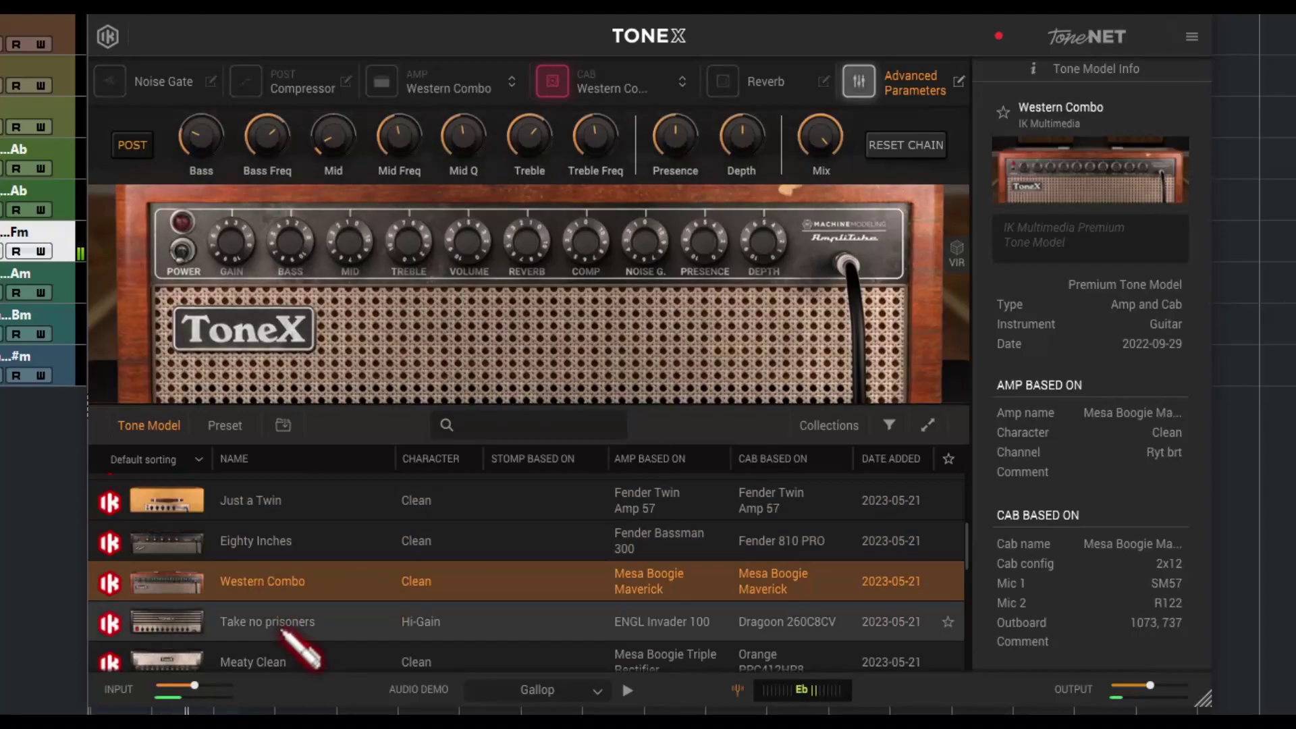
{"action": "left_click", "coordinate": [281, 628]}
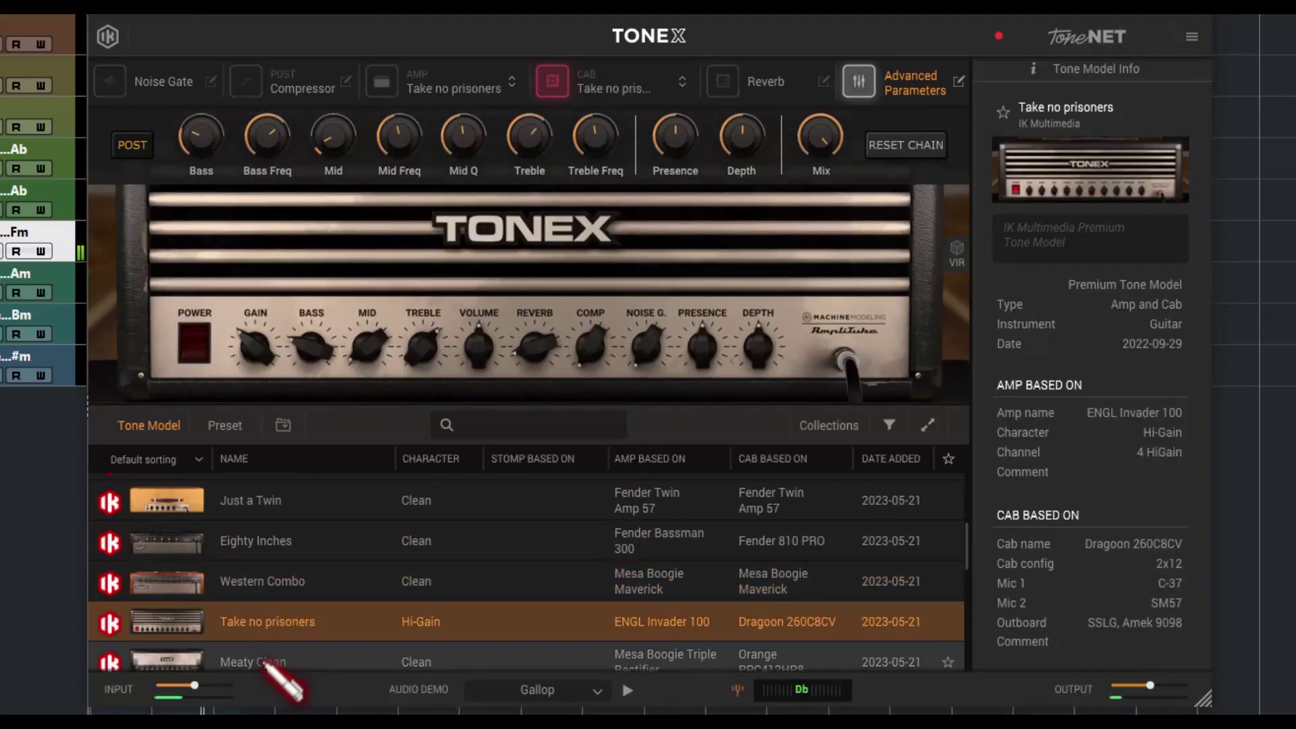
{"action": "left_click", "coordinate": [270, 661]}
{"action": "scroll", "coordinate": [297, 641], "scroll_direction": "down", "scroll_amount": 2}
{"action": "left_click", "coordinate": [289, 569]}
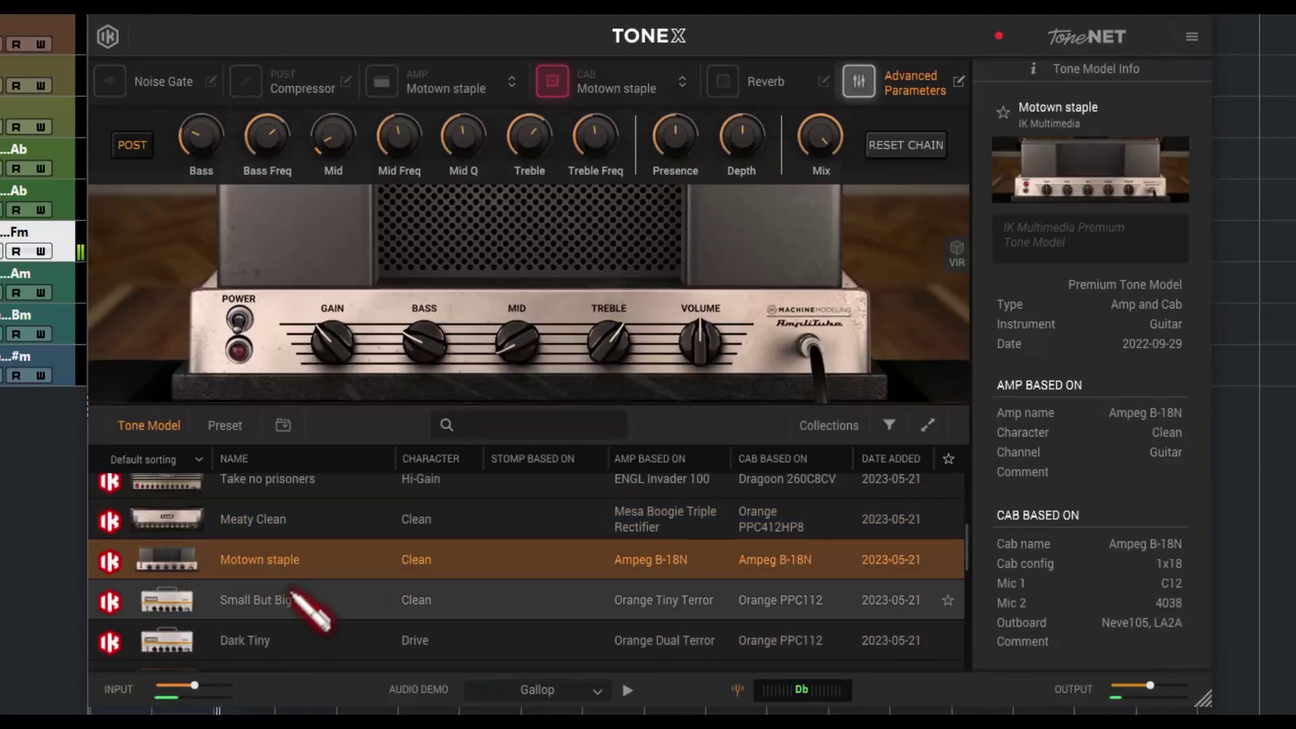
Try the Small But Big, Dark Tiny, Dark OR Filtered and Distorted Tricone tone models
{"action": "left_click", "coordinate": [279, 600]}
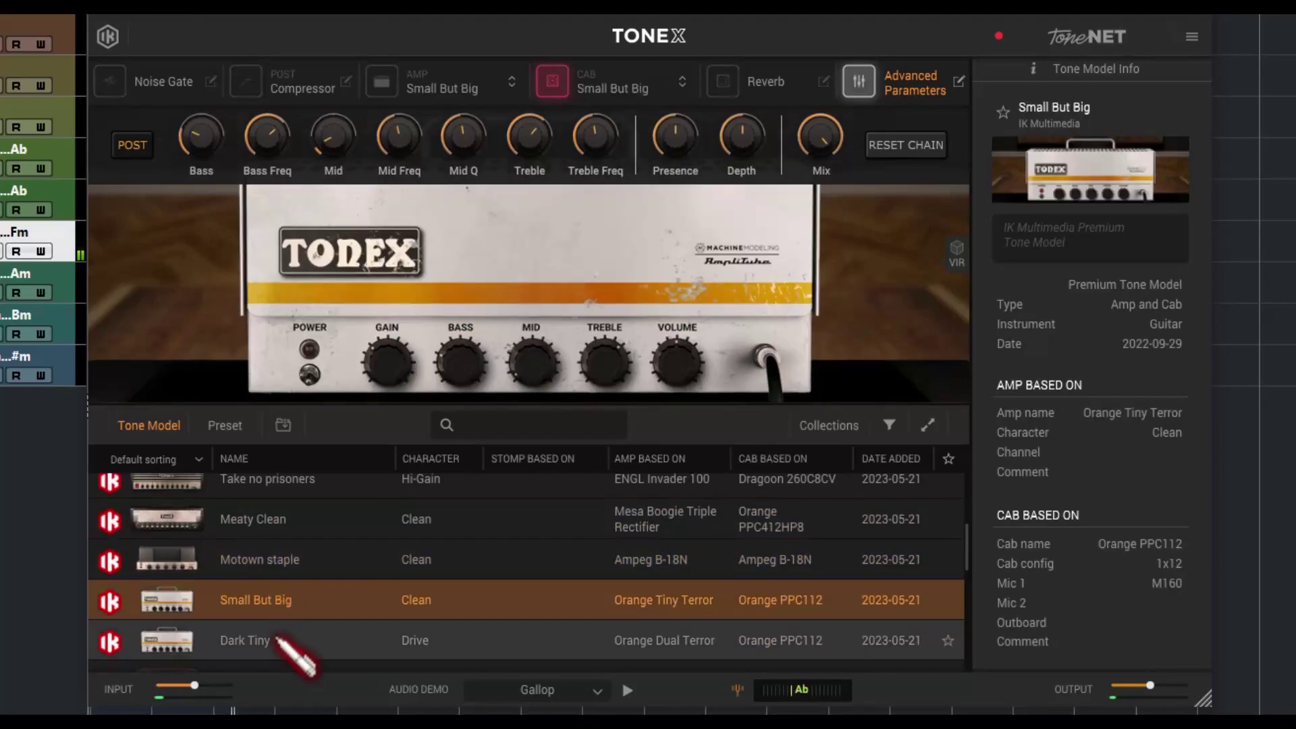
{"action": "left_click", "coordinate": [276, 639]}
{"action": "scroll", "coordinate": [280, 634], "scroll_direction": "down", "scroll_amount": 3}
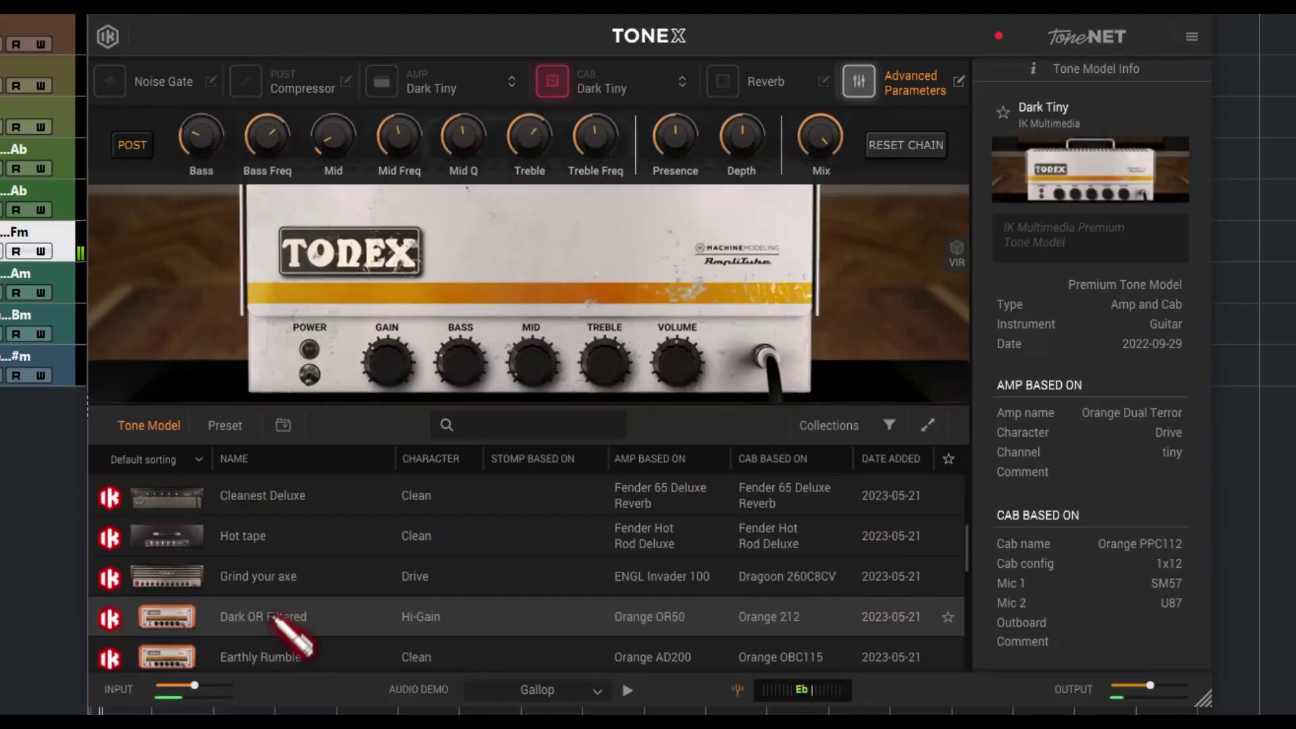
{"action": "left_click", "coordinate": [275, 617]}
{"action": "scroll", "coordinate": [312, 614], "scroll_direction": "down", "scroll_amount": 3}
{"action": "left_click", "coordinate": [325, 629]}
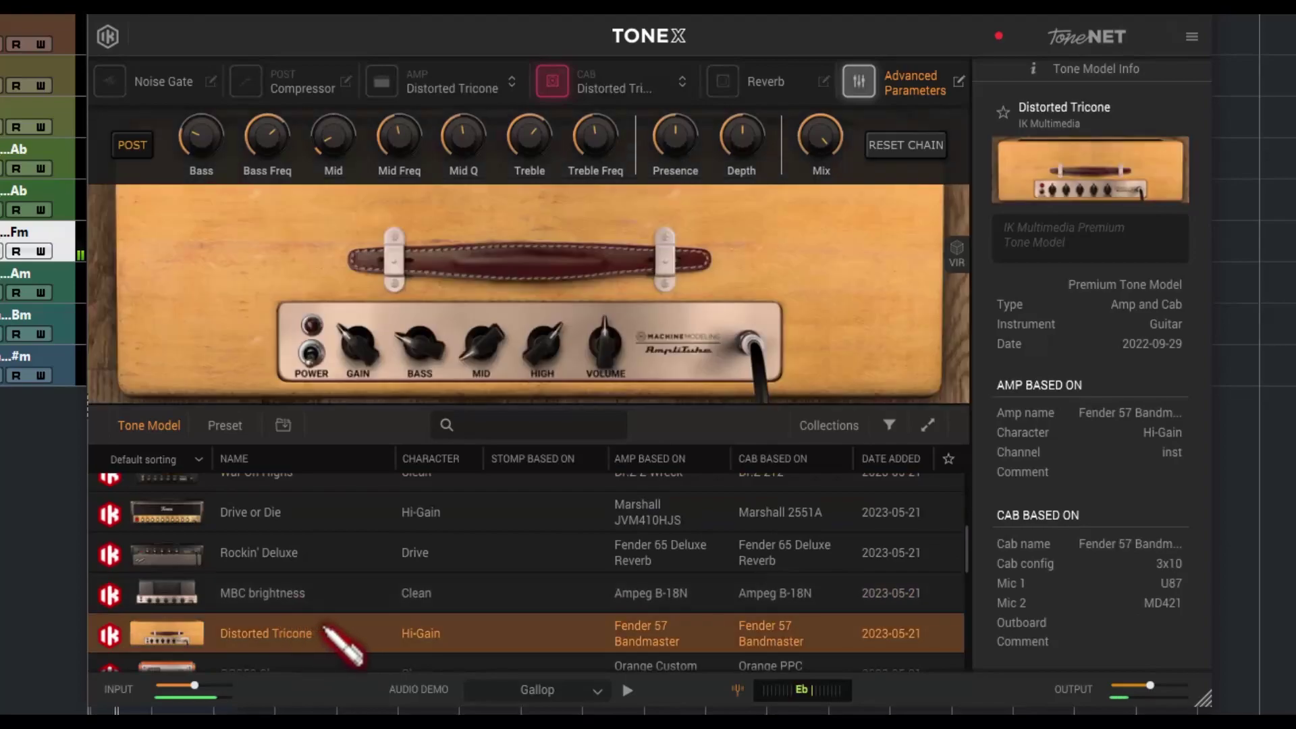
Try the Cream on Top, Middleman's Wish, Tiny Clean and Rhythm bite tone models, and load Old Grit
{"action": "scroll", "coordinate": [326, 631], "scroll_direction": "down", "scroll_amount": 3}
{"action": "left_click", "coordinate": [307, 617]}
{"action": "left_click", "coordinate": [331, 650]}
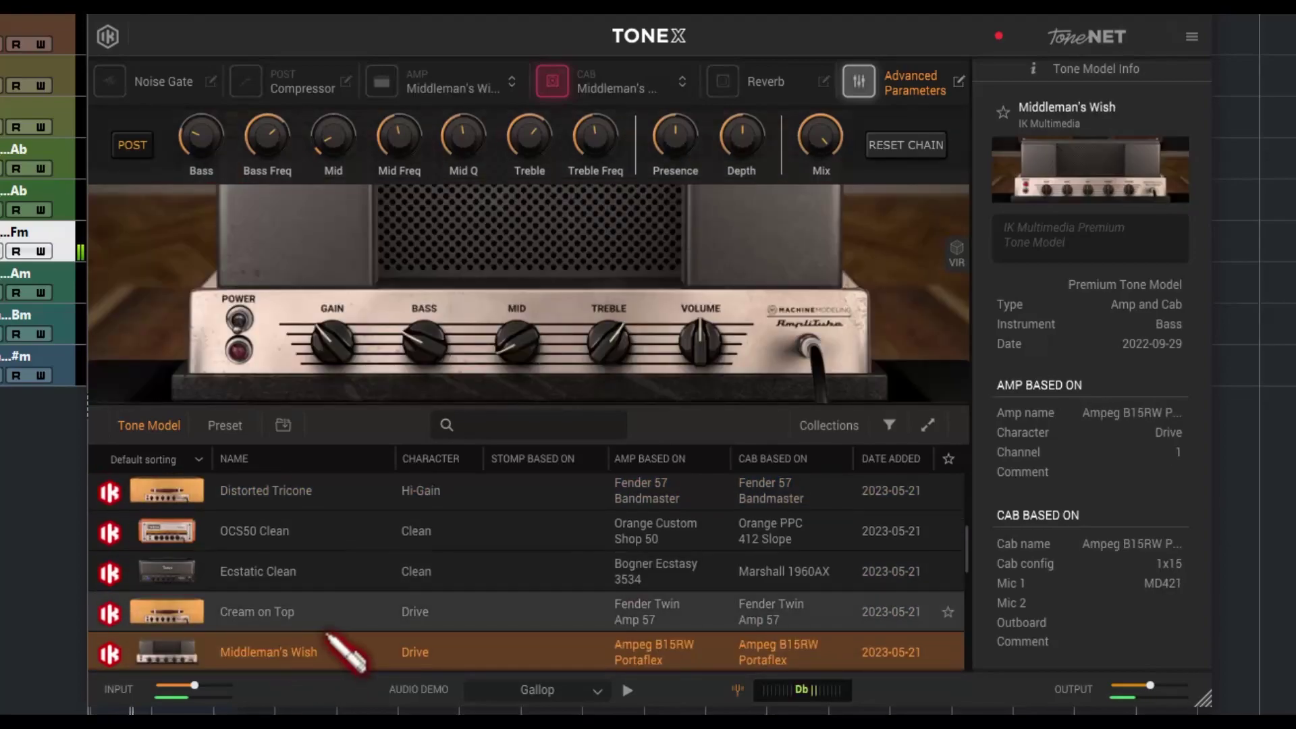
{"action": "scroll", "coordinate": [327, 634], "scroll_direction": "down", "scroll_amount": 3}
{"action": "left_click", "coordinate": [287, 559]}
{"action": "left_click", "coordinate": [283, 600]}
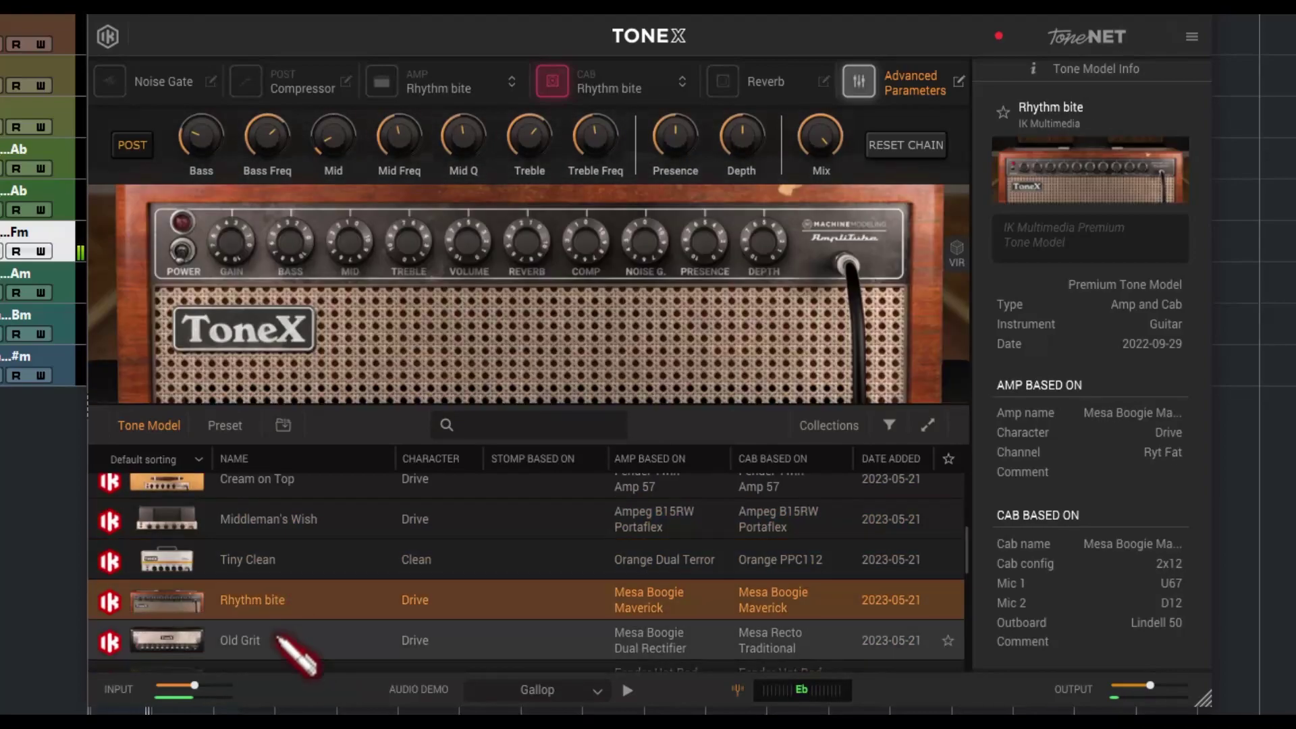
{"action": "left_click", "coordinate": [277, 640]}
Try the Not the Cleanest, Hole in the Mids and 50 shades of blues tone models
{"action": "scroll", "coordinate": [291, 607], "scroll_direction": "down", "scroll_amount": 10}
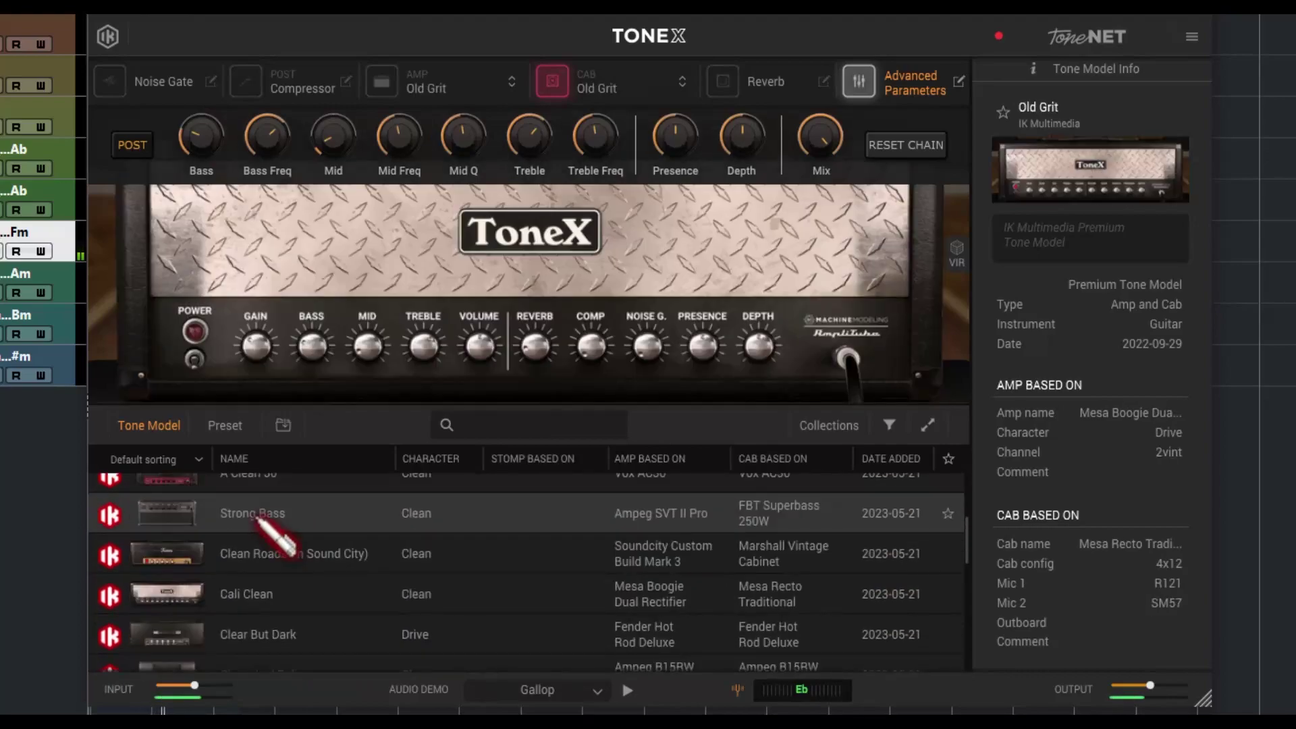
{"action": "left_click", "coordinate": [263, 506]}
{"action": "scroll", "coordinate": [291, 520], "scroll_direction": "down", "scroll_amount": 10}
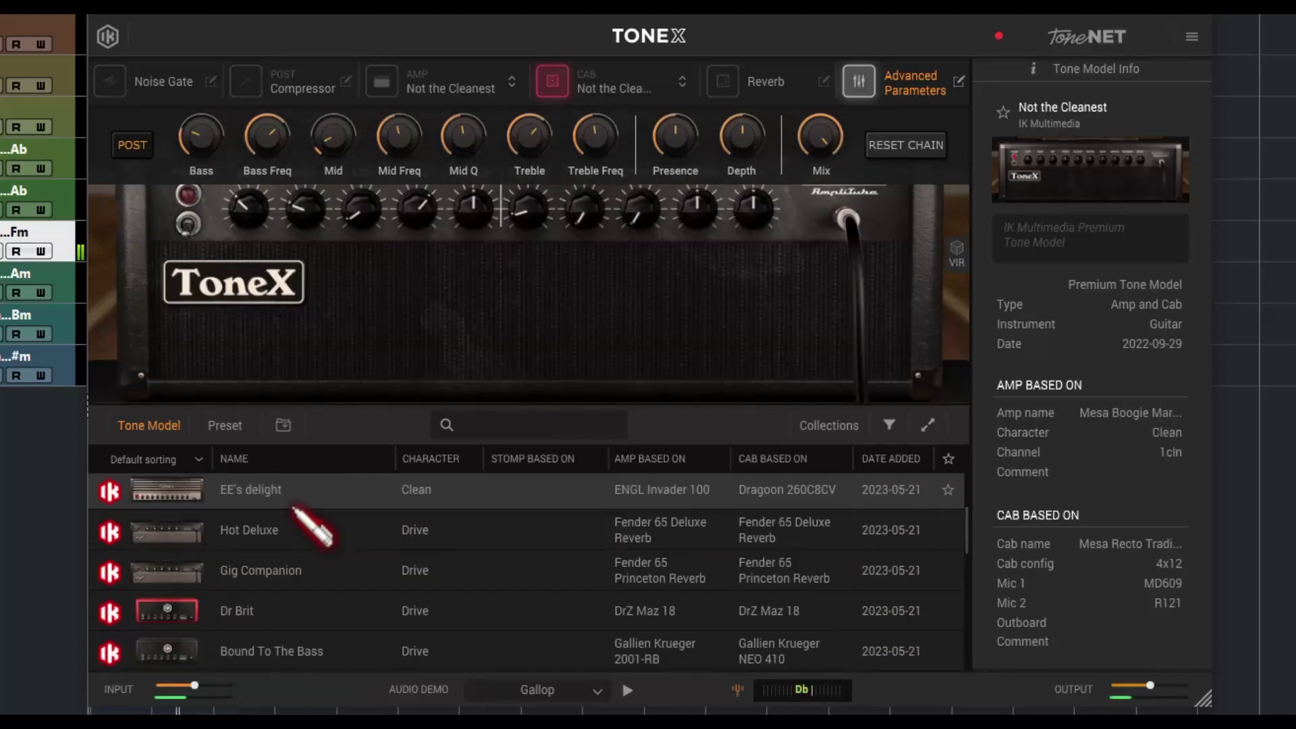
{"action": "left_click", "coordinate": [293, 500]}
{"action": "scroll", "coordinate": [297, 513], "scroll_direction": "down", "scroll_amount": 10}
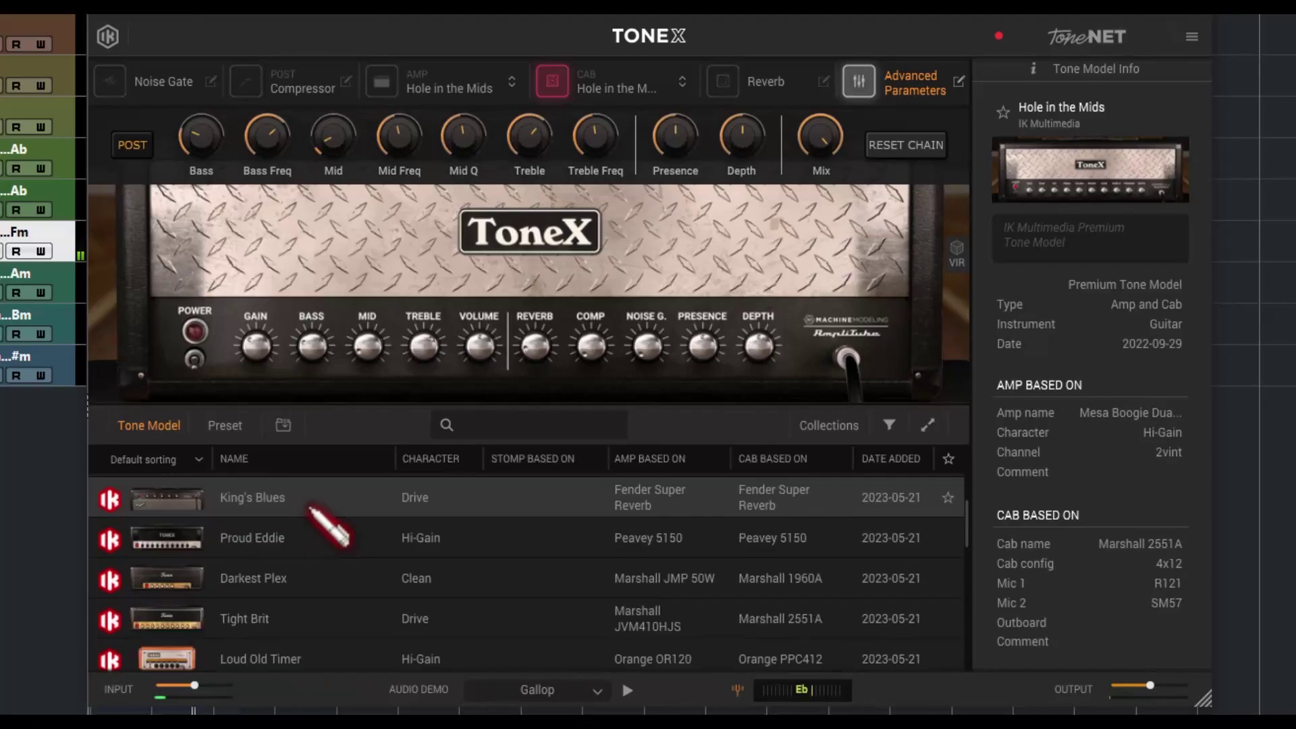
{"action": "scroll", "coordinate": [297, 506], "scroll_direction": "down", "scroll_amount": 10}
{"action": "left_click", "coordinate": [291, 496]}
Try the Better Off Dead tone model among others in the list, and load Double Standard
{"action": "scroll", "coordinate": [297, 513], "scroll_direction": "down", "scroll_amount": 10}
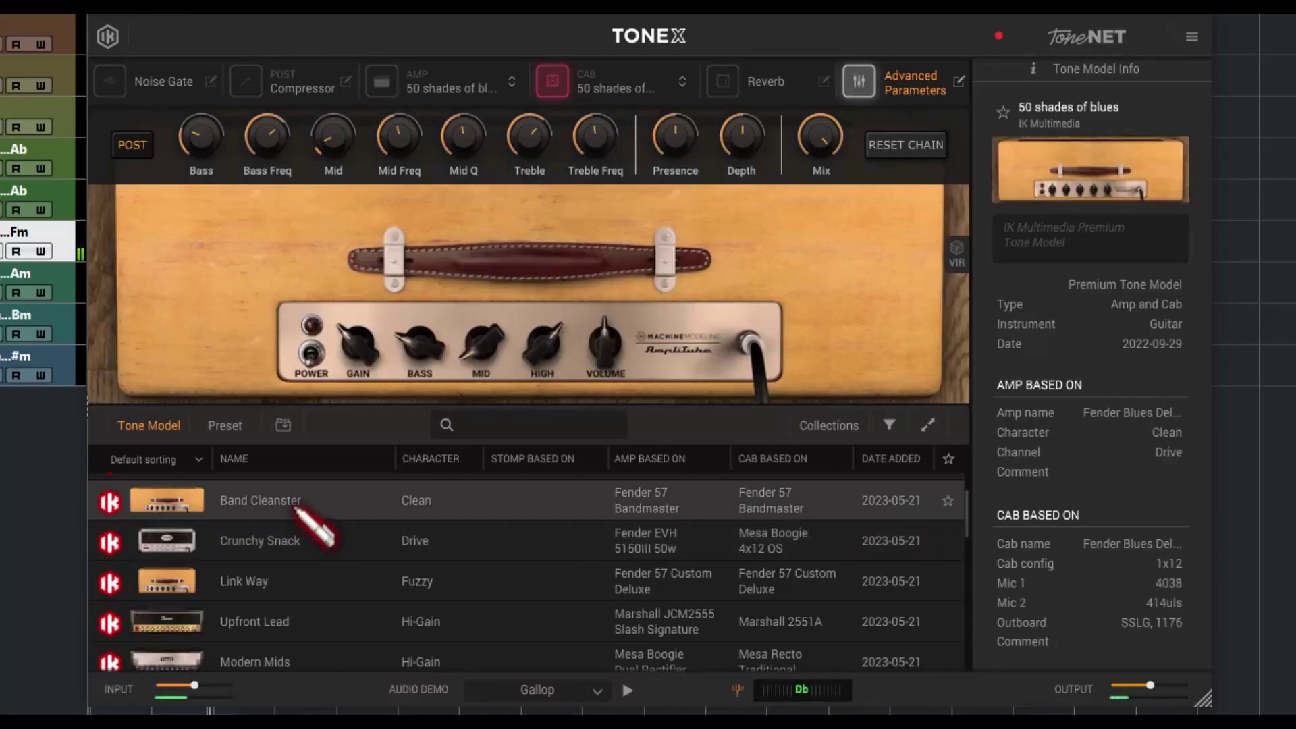
{"action": "scroll", "coordinate": [304, 516], "scroll_direction": "down", "scroll_amount": 10}
{"action": "left_click", "coordinate": [304, 516]}
{"action": "scroll", "coordinate": [314, 540], "scroll_direction": "down", "scroll_amount": 10}
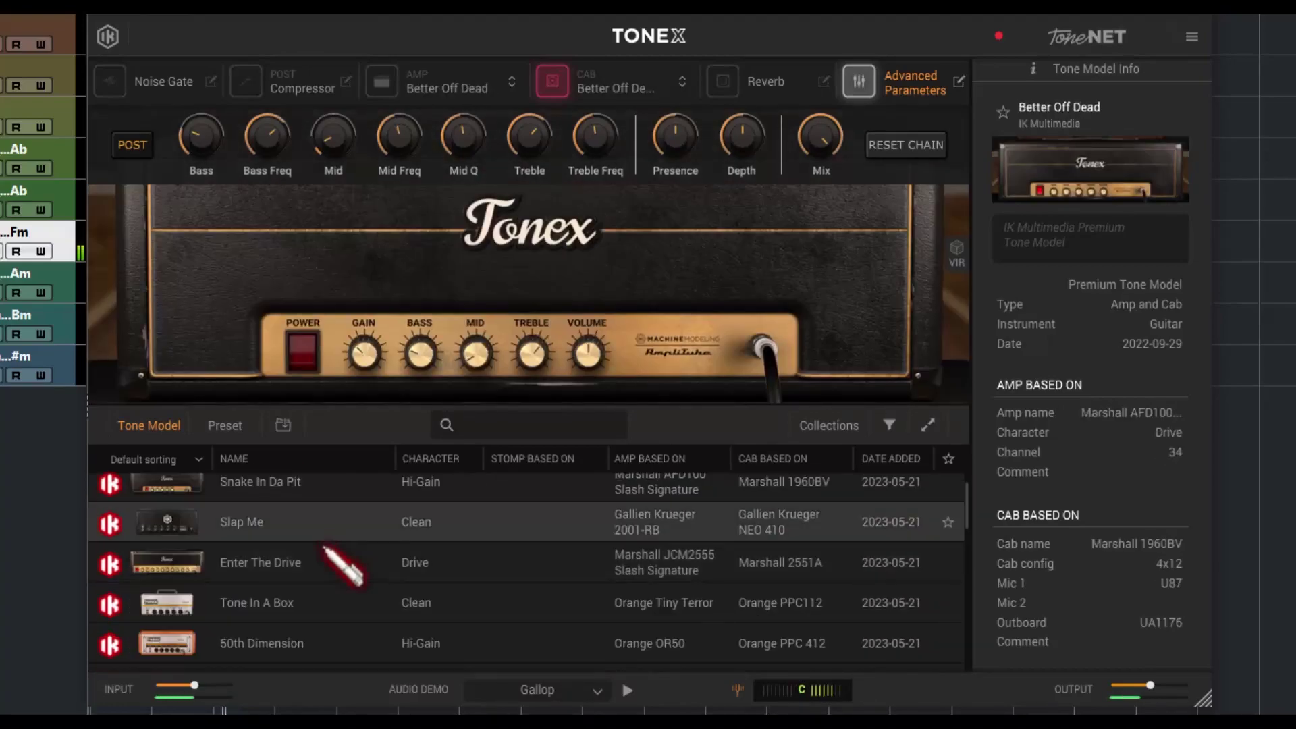
{"action": "left_click", "coordinate": [297, 513]}
{"action": "scroll", "coordinate": [304, 526], "scroll_direction": "down", "scroll_amount": 10}
{"action": "left_click", "coordinate": [287, 498]}
{"action": "left_click", "coordinate": [290, 532]}
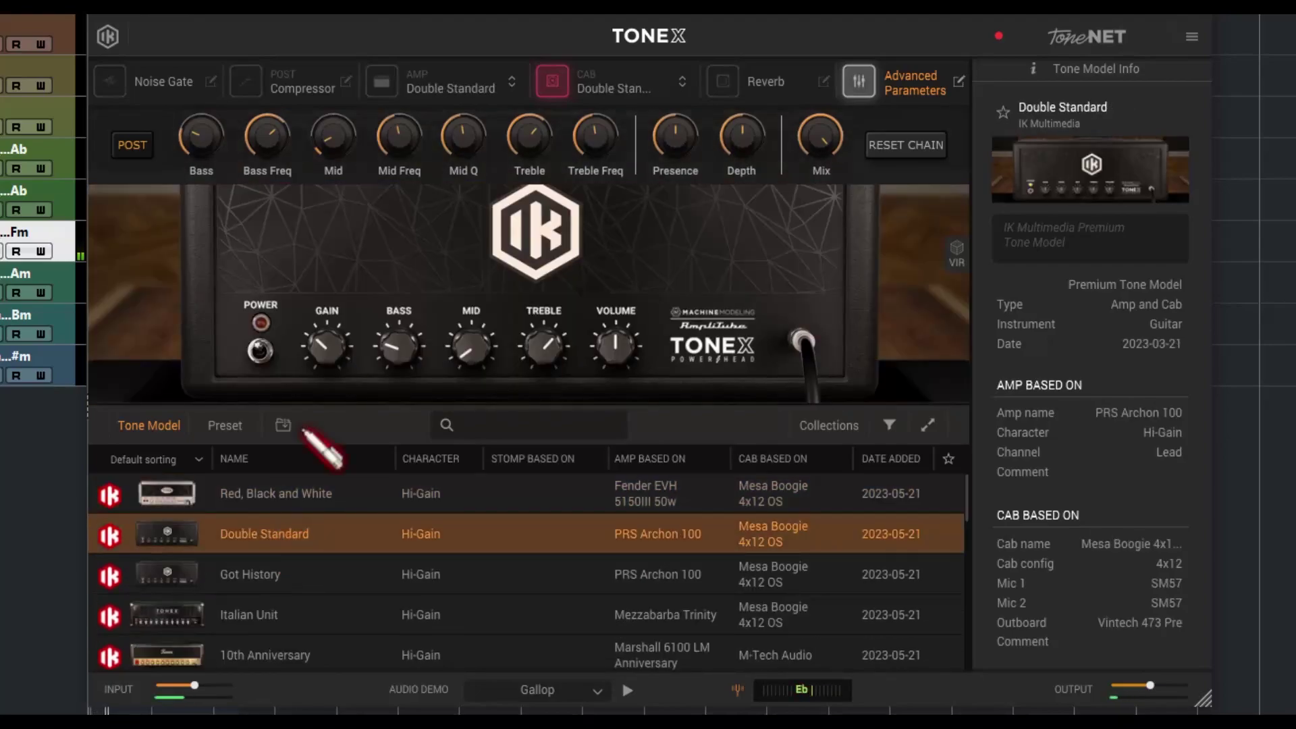
Switch on the amp section, try the Minimum Dirt, MT2 Scooped, Muscular Clean and MZ Trash amps, and load Nosedive
{"action": "left_click", "coordinate": [382, 82]}
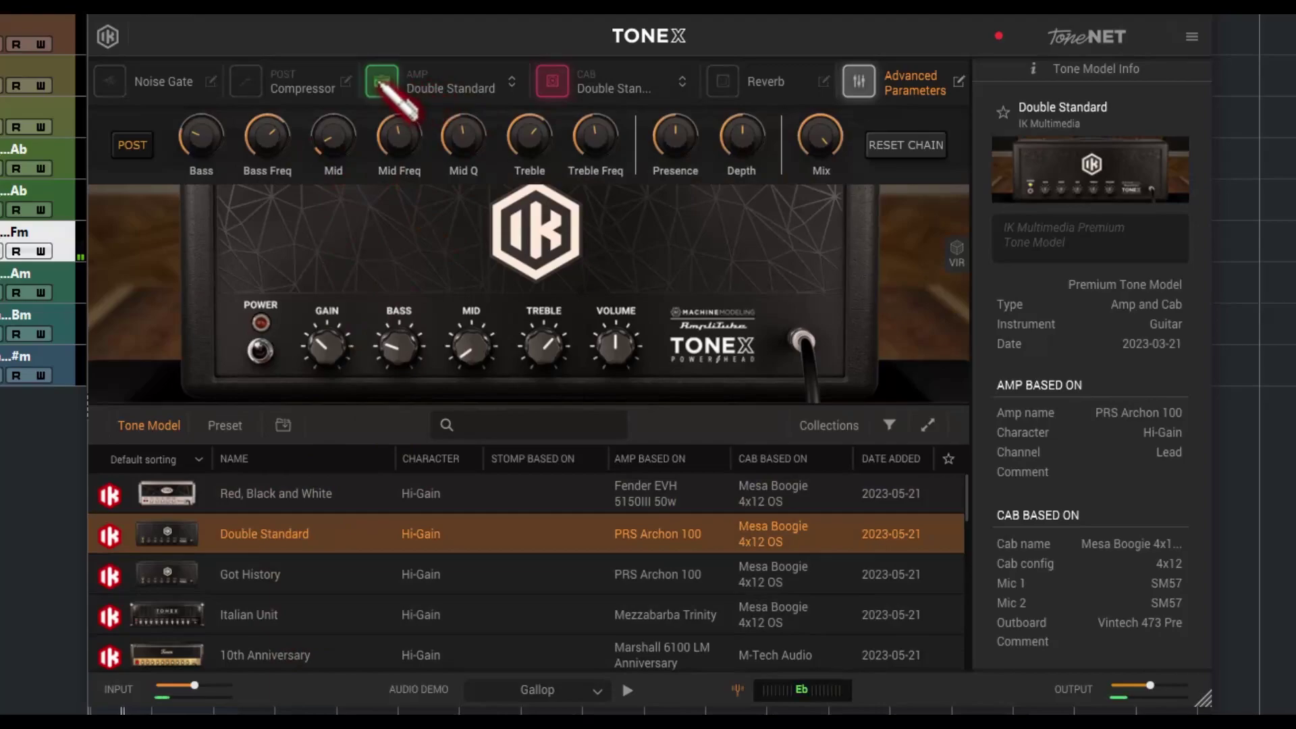
{"action": "left_click", "coordinate": [442, 88]}
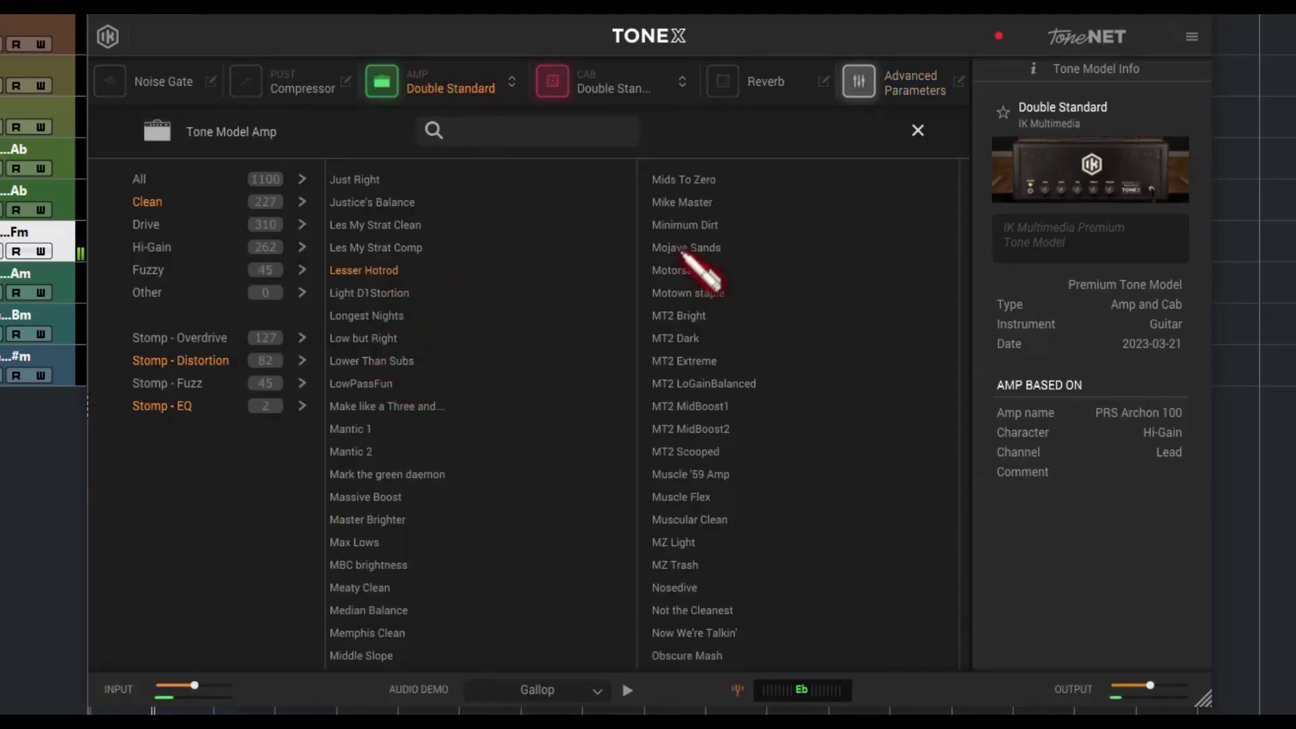
{"action": "left_click", "coordinate": [669, 225]}
{"action": "left_click", "coordinate": [681, 452]}
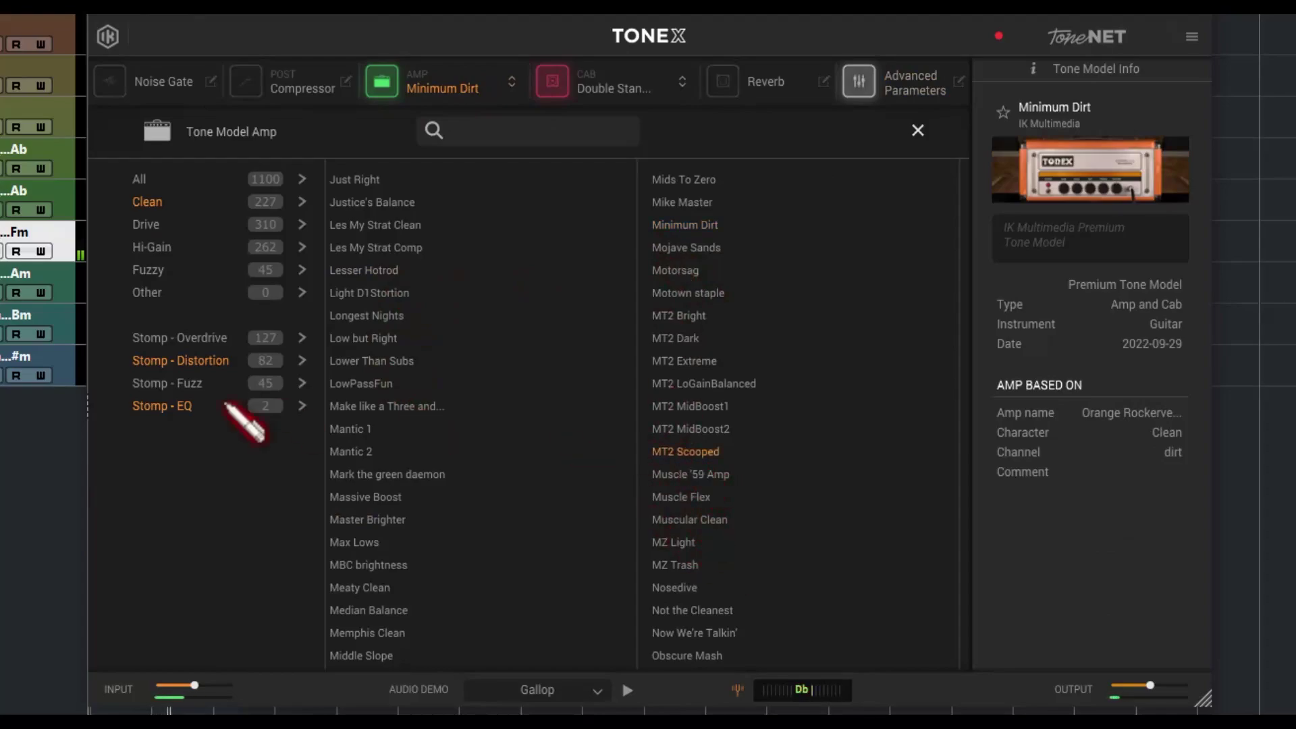
{"action": "left_click", "coordinate": [706, 519]}
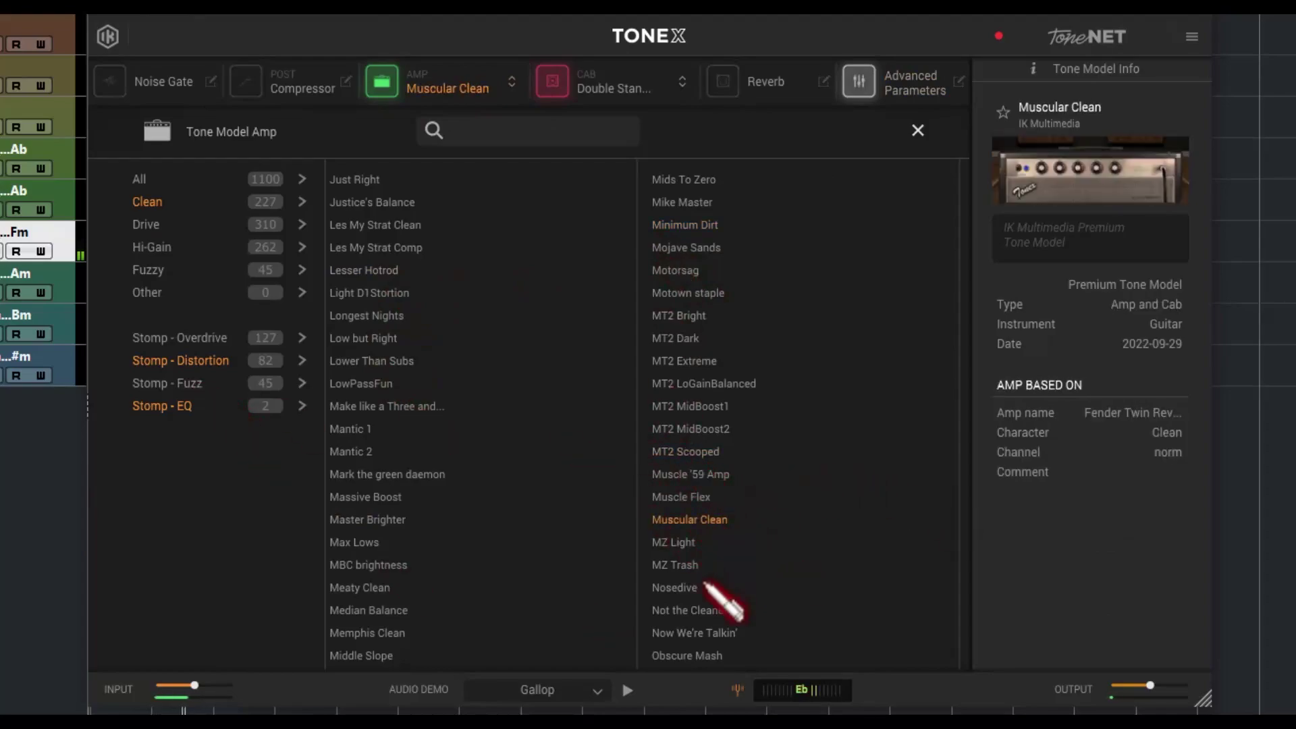
{"action": "left_click", "coordinate": [682, 564]}
{"action": "left_click", "coordinate": [683, 588]}
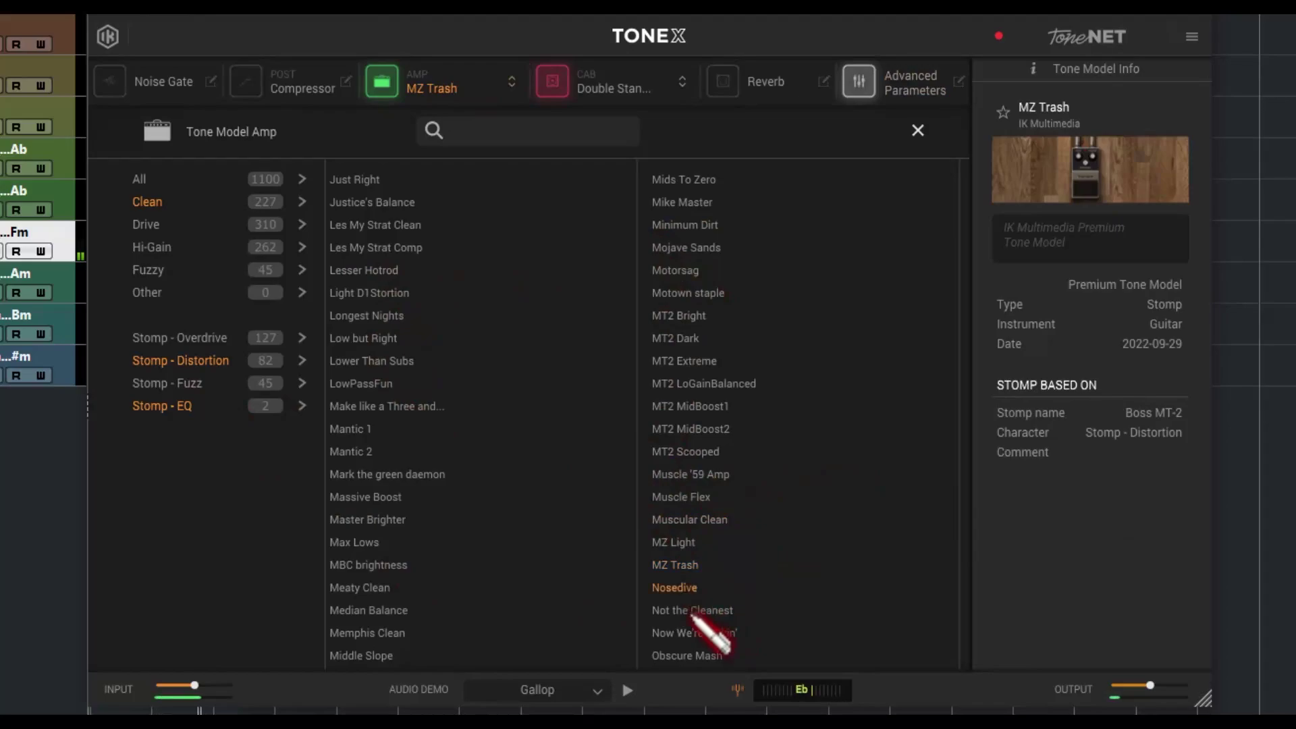
{"action": "left_click", "coordinate": [439, 93]}
{"action": "left_click", "coordinate": [281, 90]}
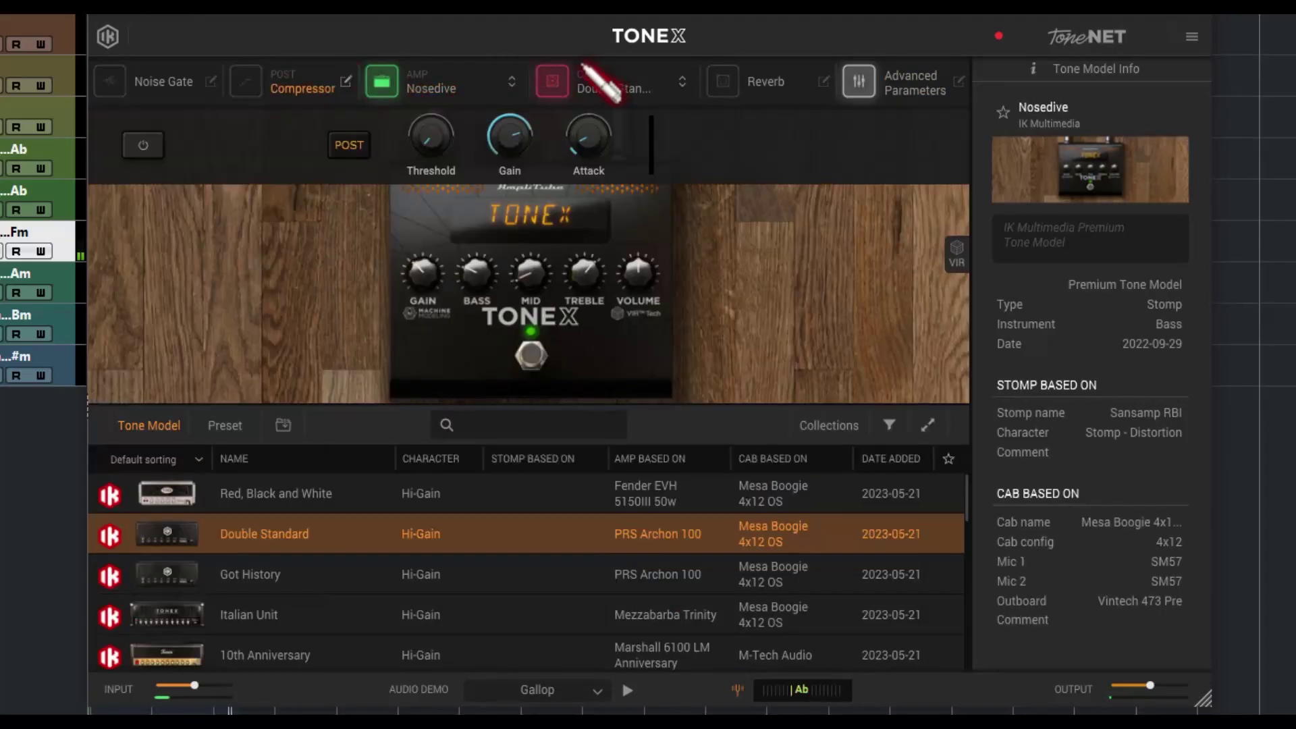
Browse the cab models, try Fuzzy Ville, Gentleman's Clean and Gritty Maverick, and choose Helios lead
{"action": "left_click", "coordinate": [682, 81]}
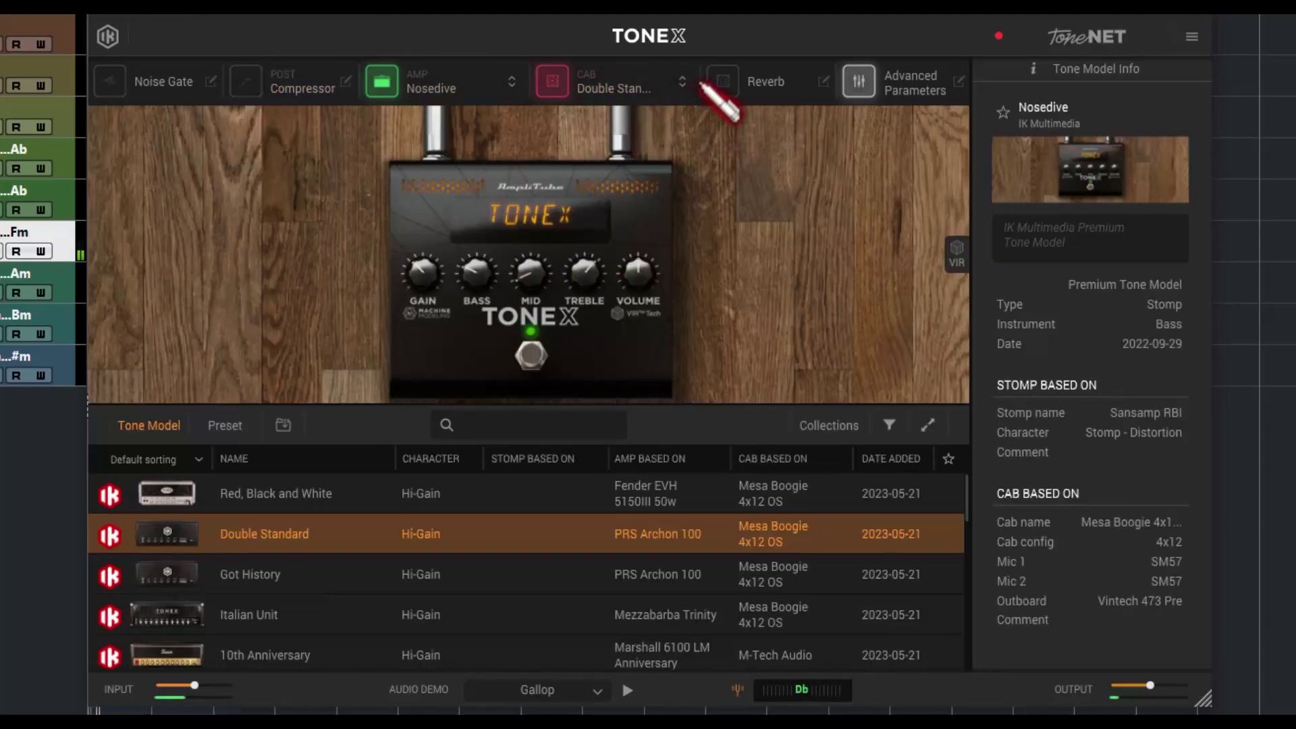
{"action": "left_click", "coordinate": [666, 88]}
{"action": "left_click", "coordinate": [403, 251]}
{"action": "left_click", "coordinate": [633, 202]}
{"action": "left_click", "coordinate": [659, 202]}
{"action": "left_click", "coordinate": [692, 293]}
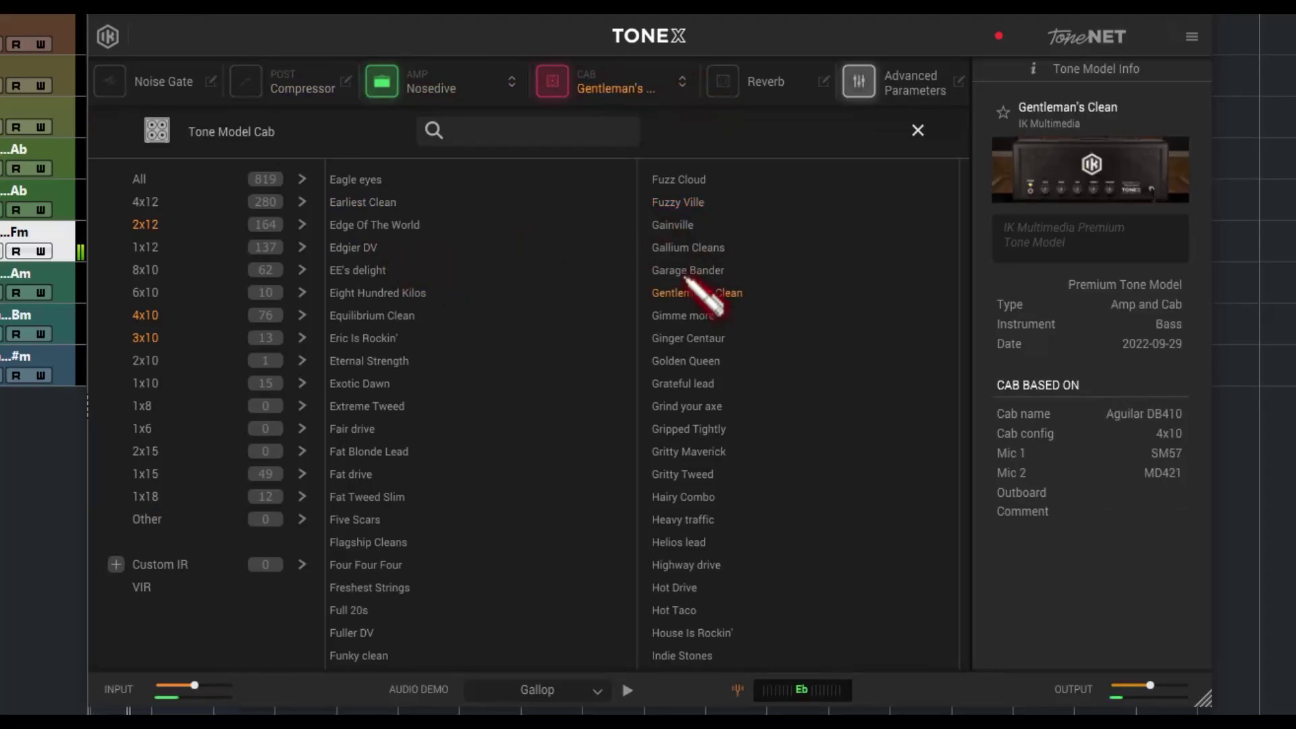
{"action": "left_click", "coordinate": [699, 452]}
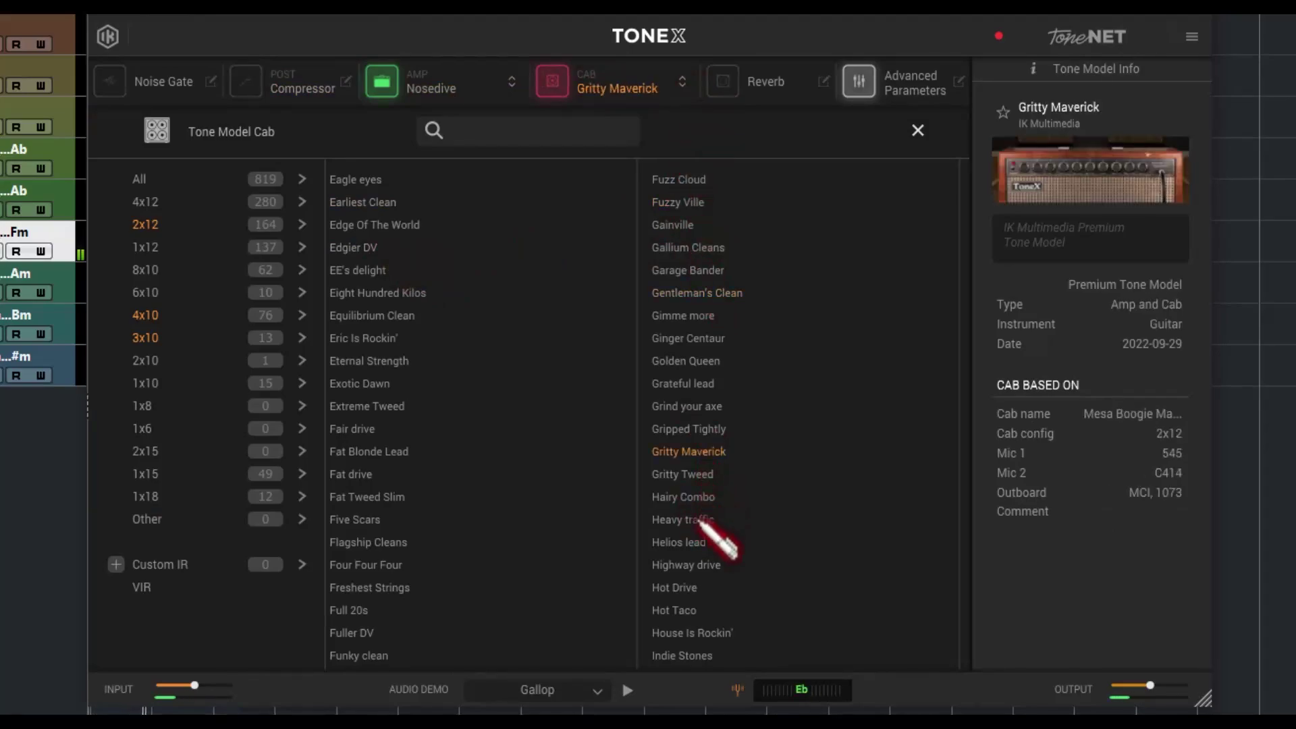
{"action": "left_click", "coordinate": [695, 543]}
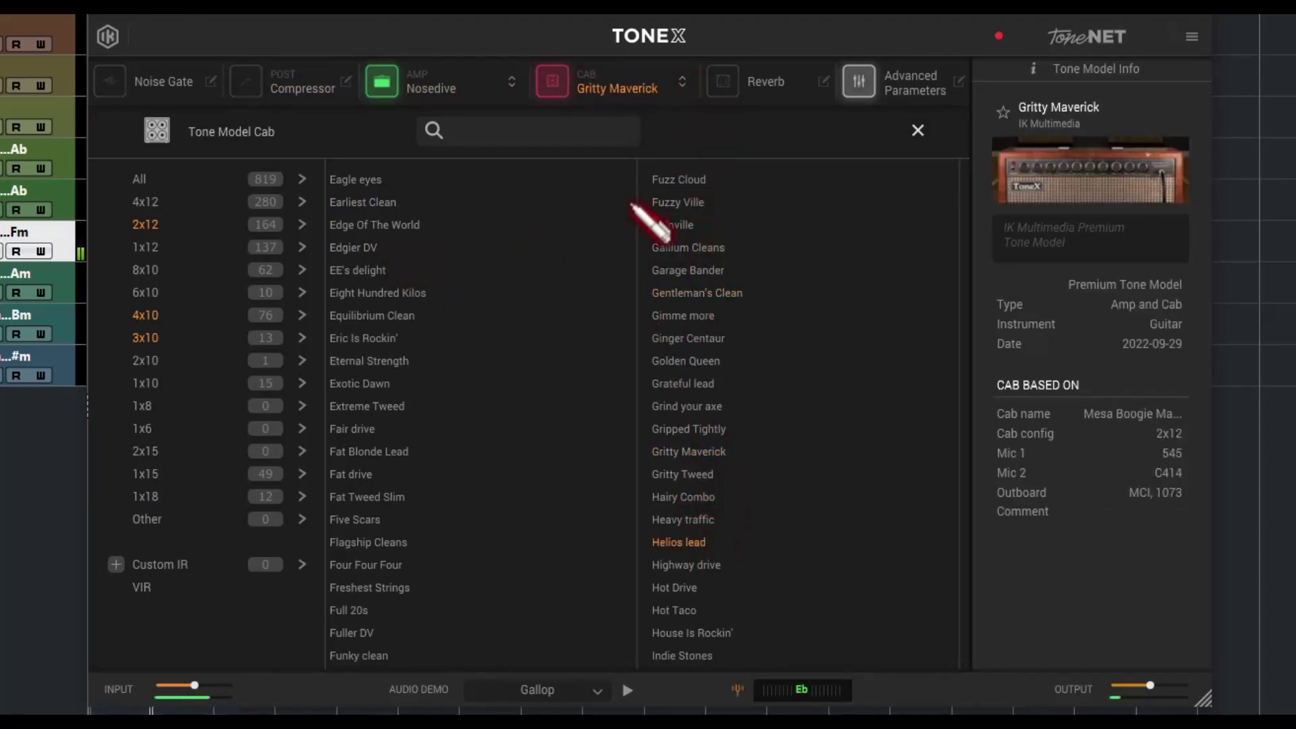
Load the Highway drive cab model, and switch the Nosedive pedal off and back on
{"action": "left_click", "coordinate": [682, 86]}
{"action": "left_click", "coordinate": [685, 86]}
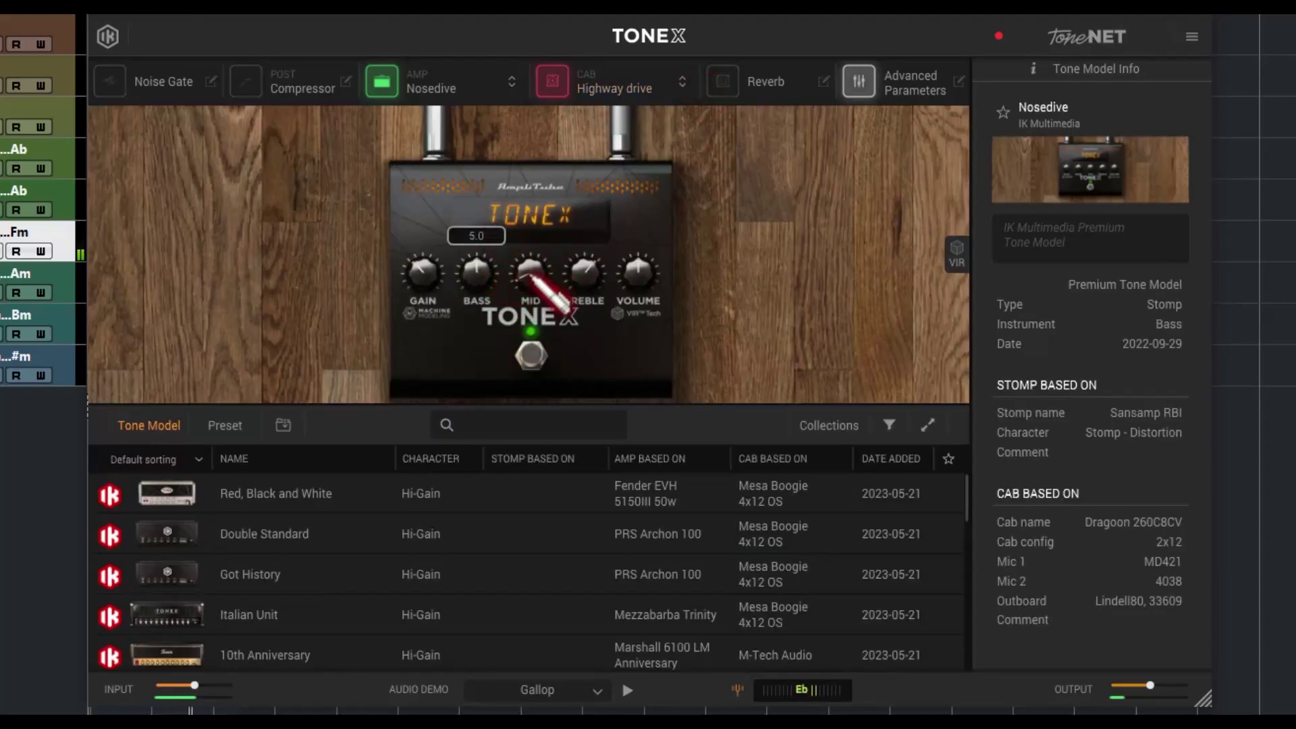
{"action": "mouse_move", "coordinate": [632, 263]}
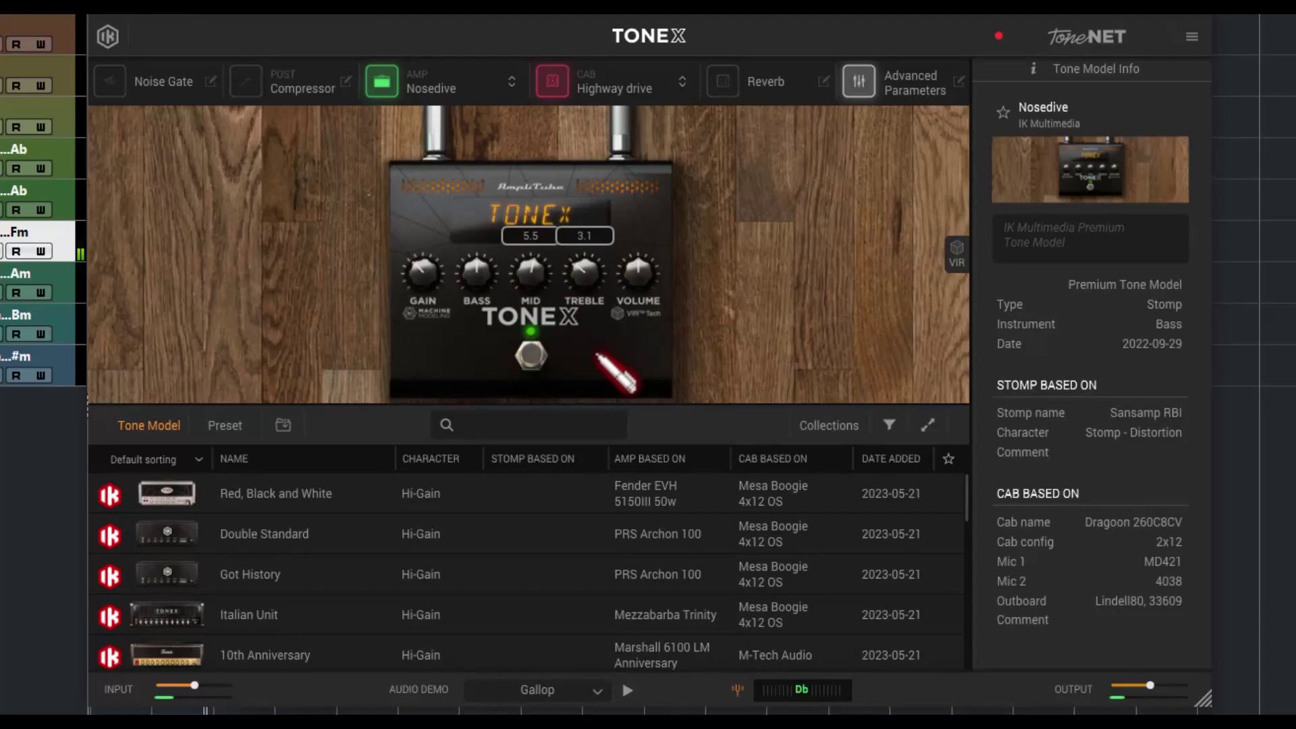
{"action": "left_click", "coordinate": [531, 352]}
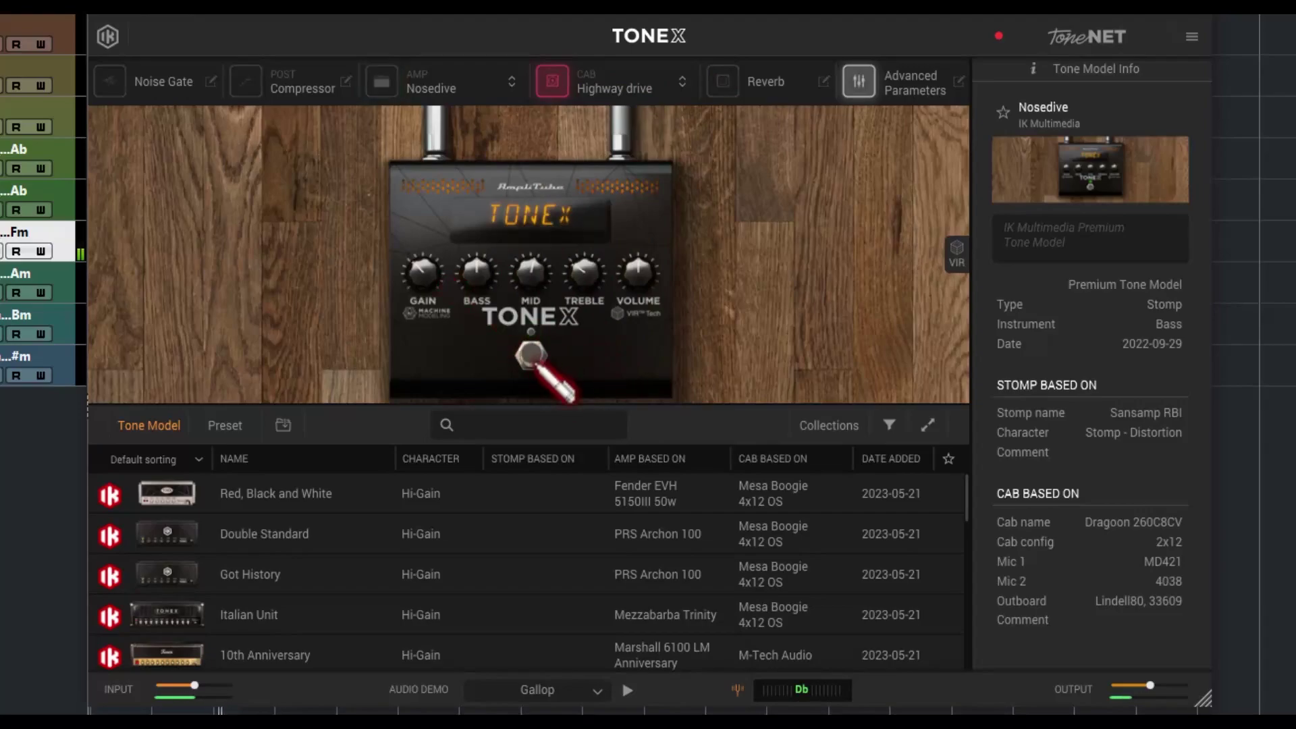
{"action": "left_click", "coordinate": [531, 352]}
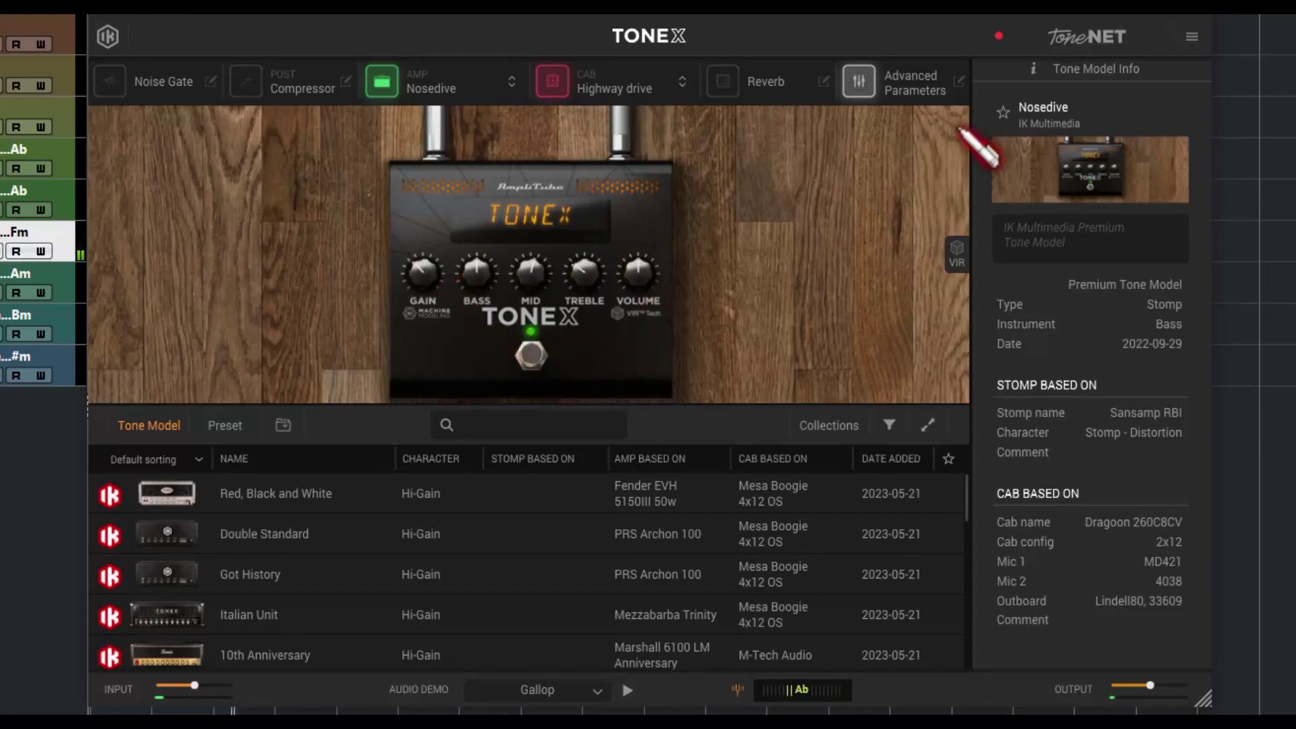
Switch the cab to VIR (412 T1), shift the mics mix strongly toward mic 1 and raise the resonance
{"action": "left_click", "coordinate": [957, 256]}
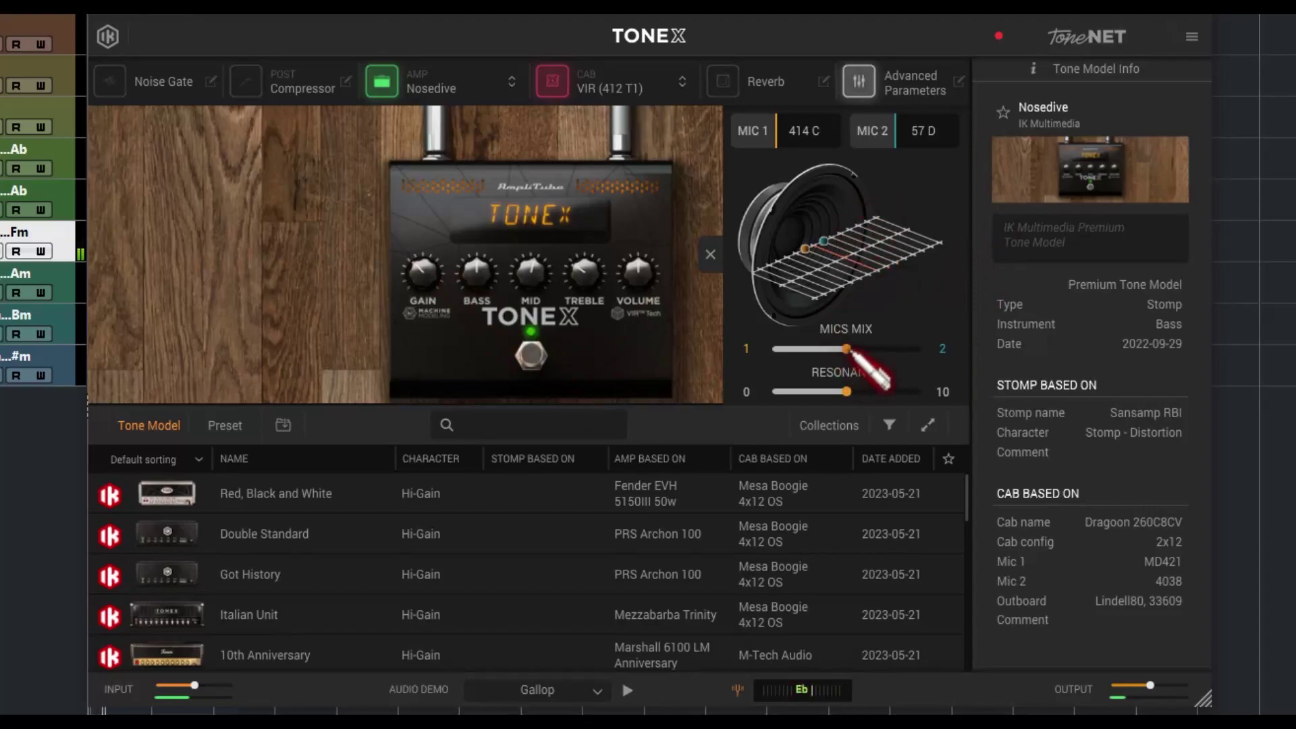
{"action": "left_click_drag", "start_coordinate": [846, 349], "coordinate": [794, 349]}
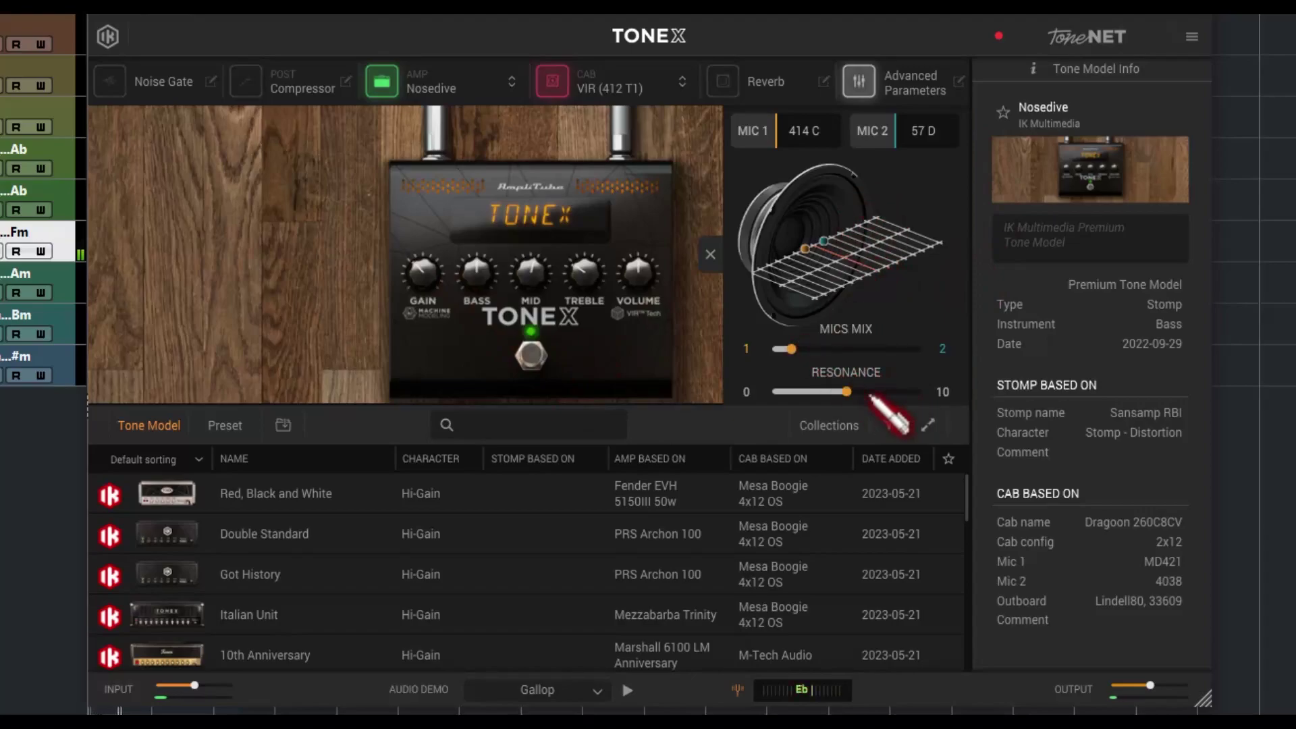
{"action": "left_click_drag", "start_coordinate": [849, 395], "coordinate": [903, 403]}
Set the VIR cab's mic 1 to Dynamic 57 and mic 2 to Condenser 414
{"action": "left_click", "coordinate": [804, 130]}
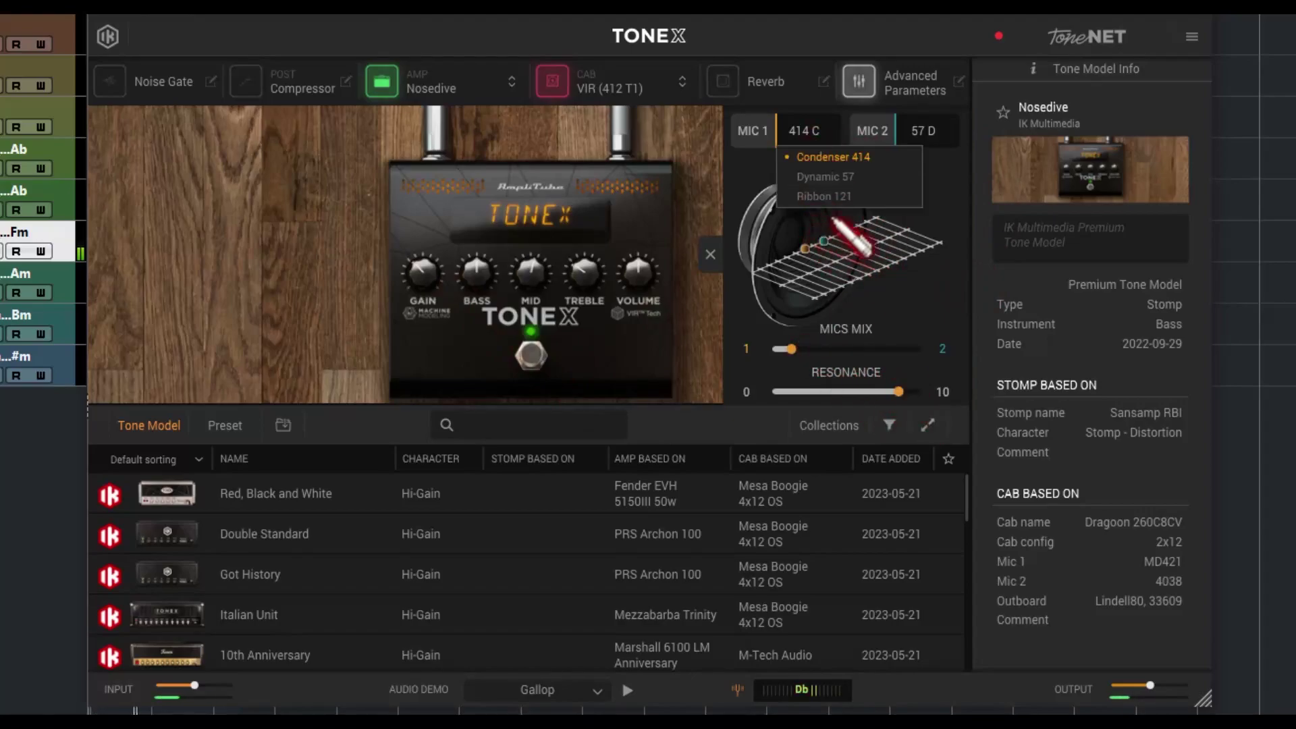
{"action": "left_click", "coordinate": [810, 171]}
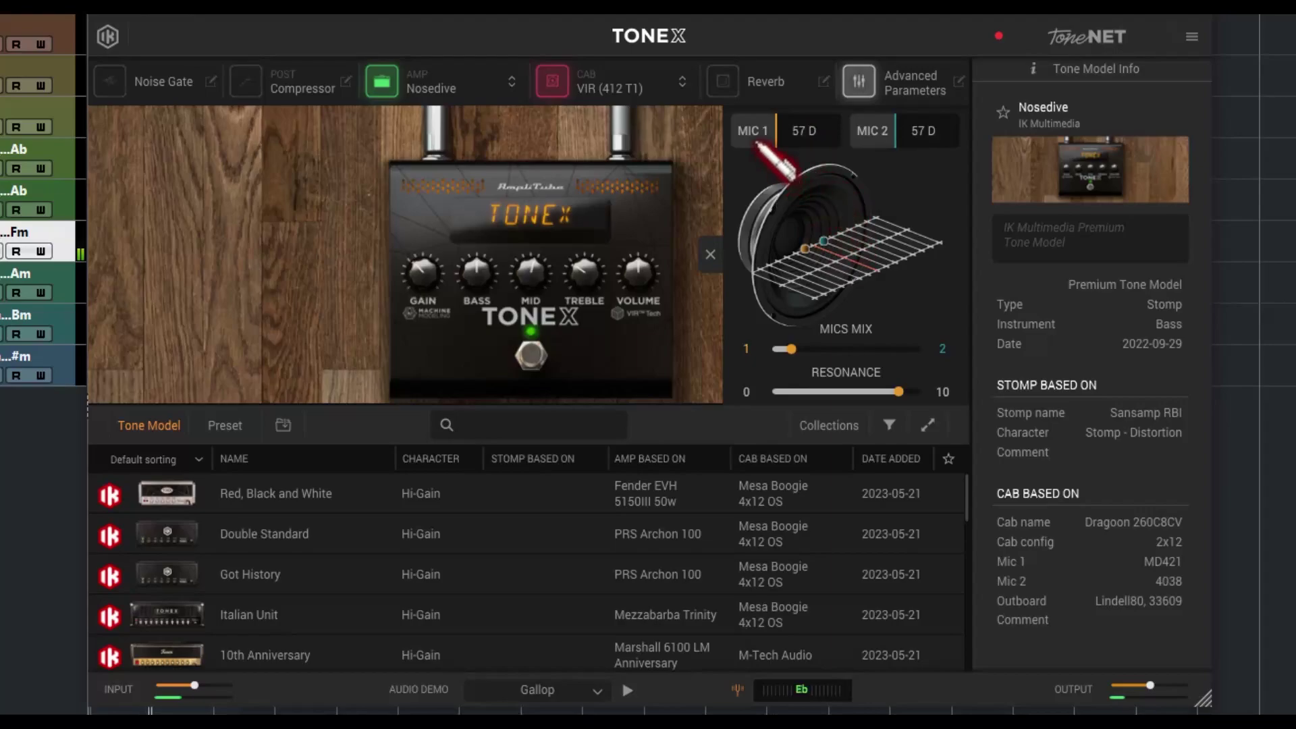
{"action": "left_click", "coordinate": [924, 131]}
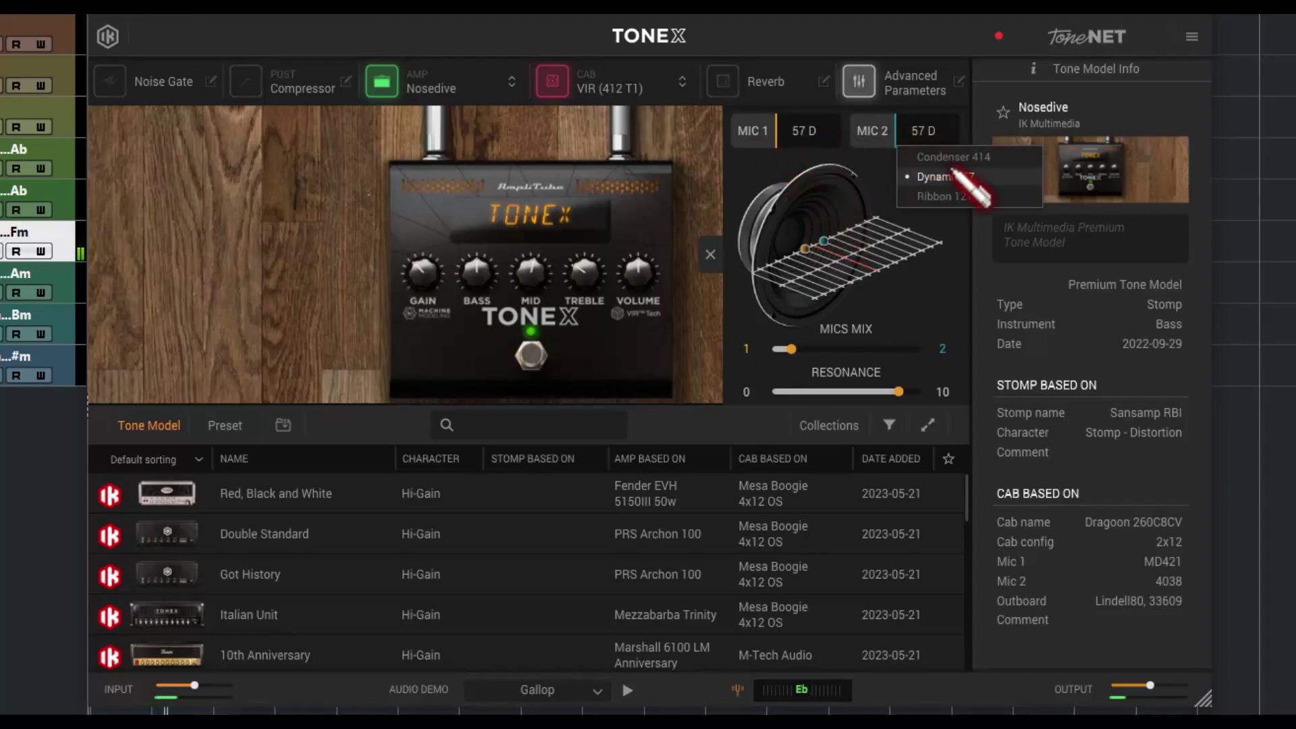
{"action": "left_click", "coordinate": [954, 157]}
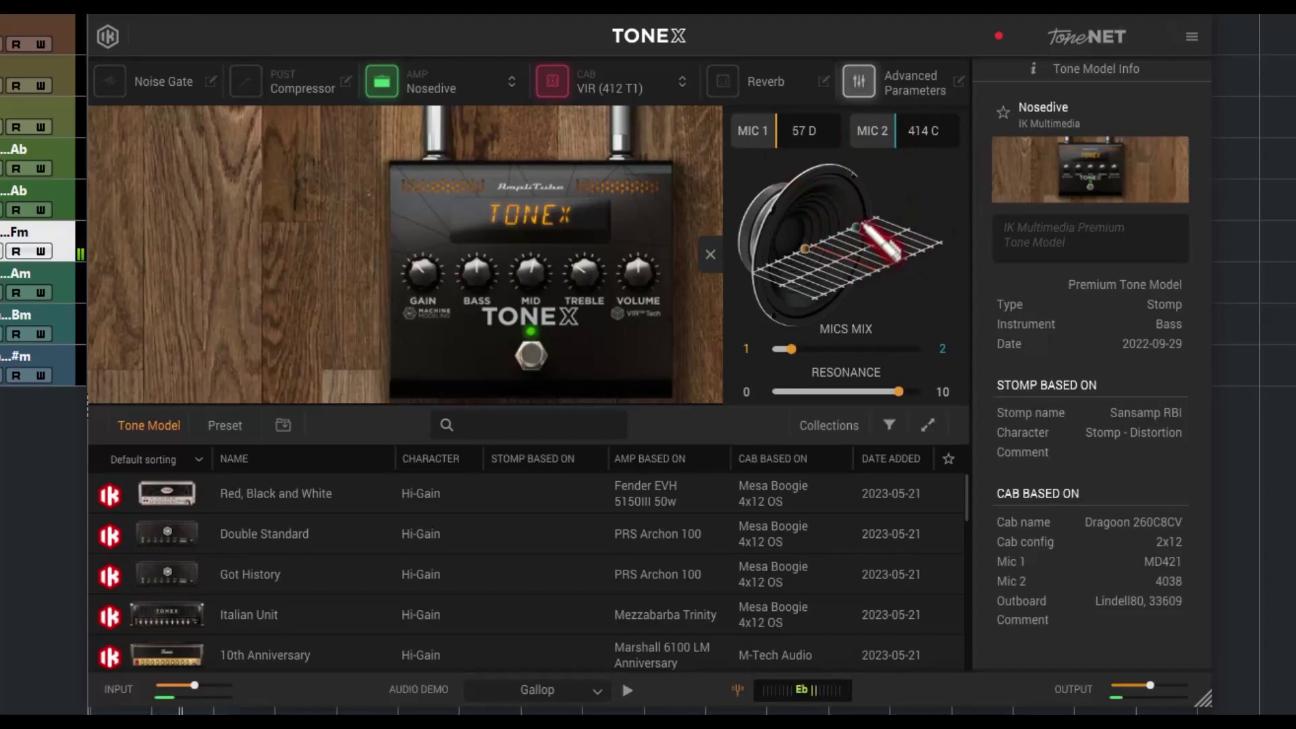
Reposition both mics in front of the speaker, lower the resonance to about midway and set the mics mix to 25
{"action": "left_click_drag", "start_coordinate": [806, 248], "coordinate": [806, 284]}
{"action": "left_click_drag", "start_coordinate": [856, 227], "coordinate": [890, 220]}
{"action": "left_click_drag", "start_coordinate": [894, 393], "coordinate": [868, 353]}
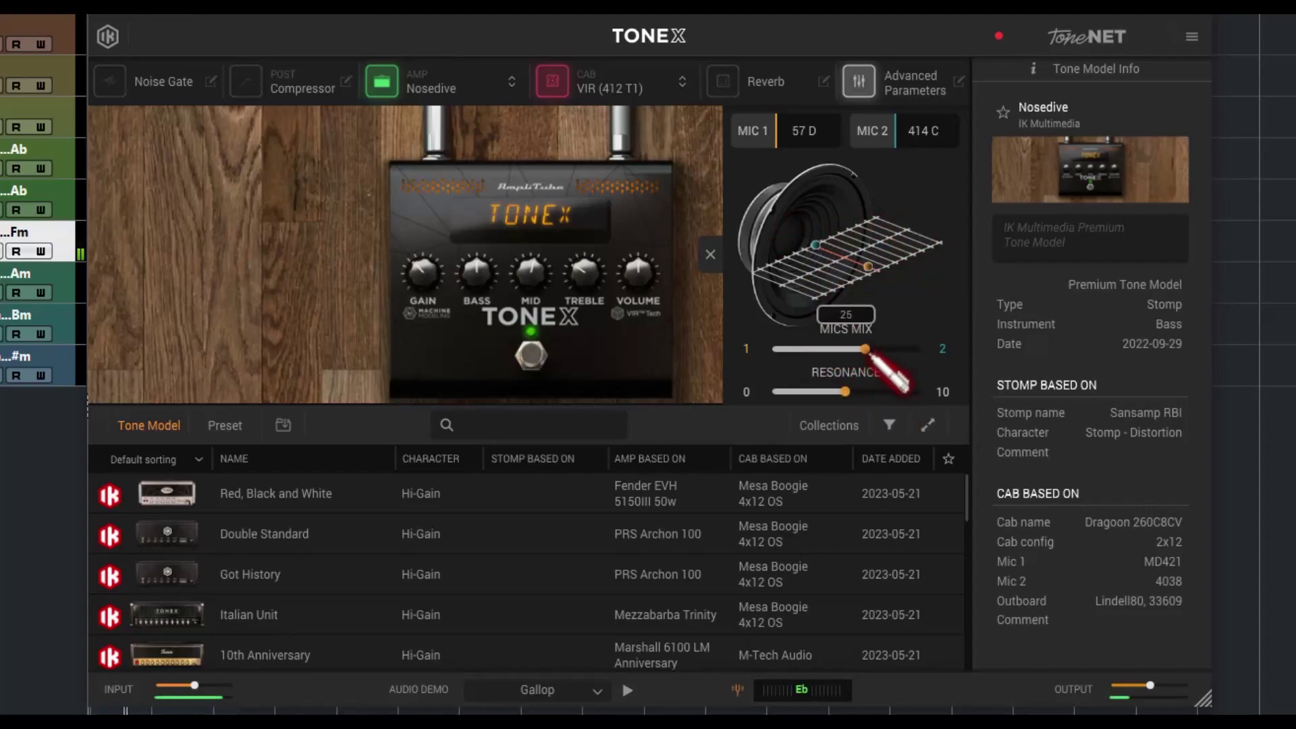